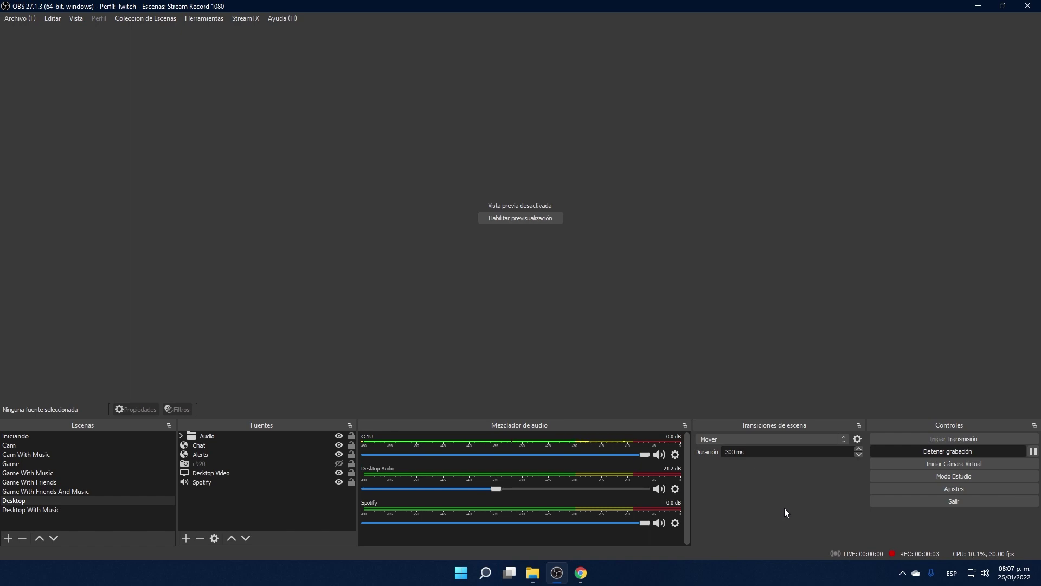
# Switch to Chrome and download win-capture-audio-2.1.0-beta-setup.exe from the plugin's GitHub release page, and minimize the browser.
pyautogui.click(581, 572)
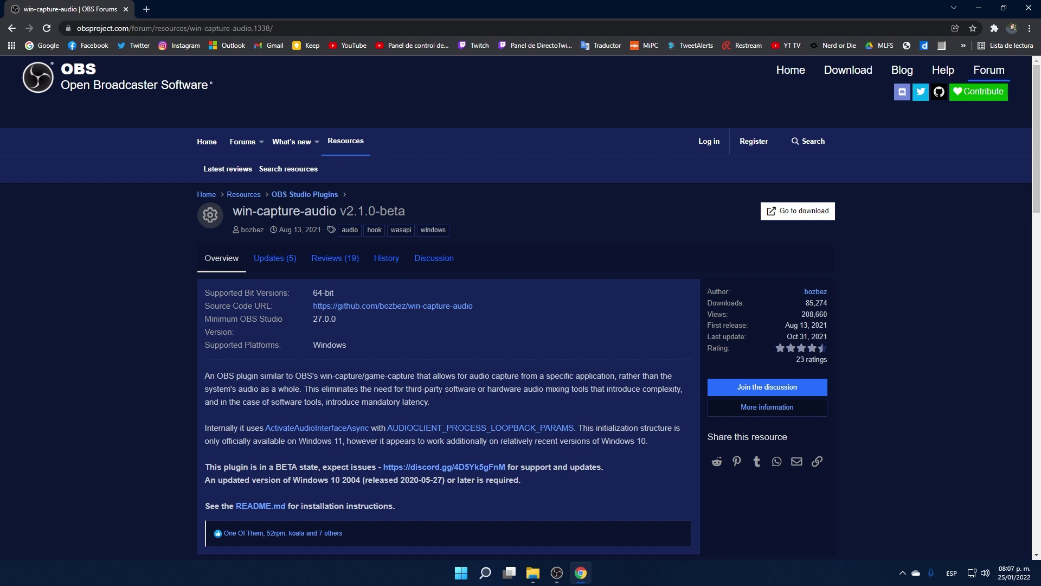
pyautogui.click(797, 213)
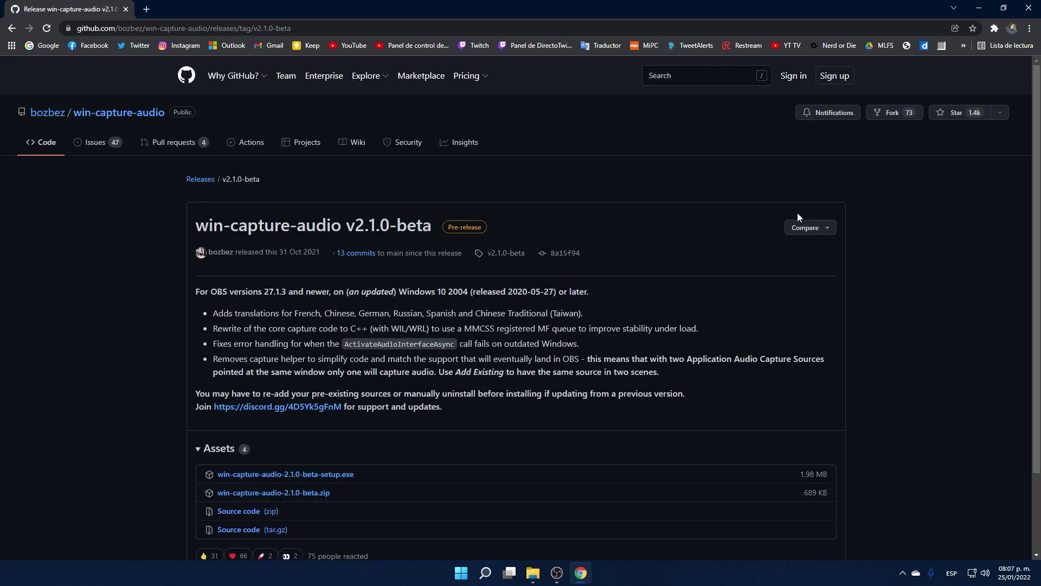
pyautogui.scroll(-3, 798, 217)
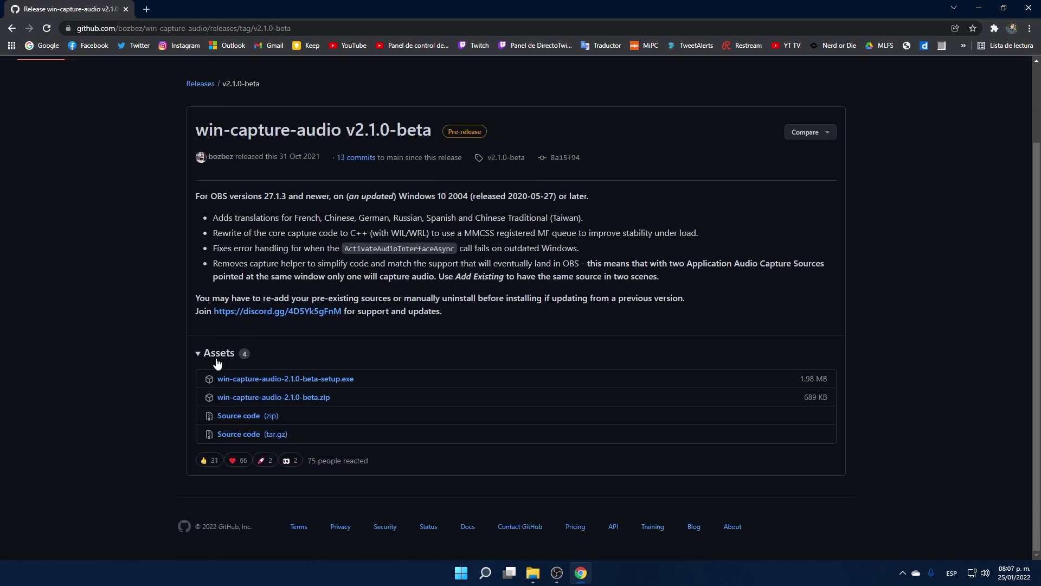
pyautogui.click(347, 384)
pyautogui.click(455, 423)
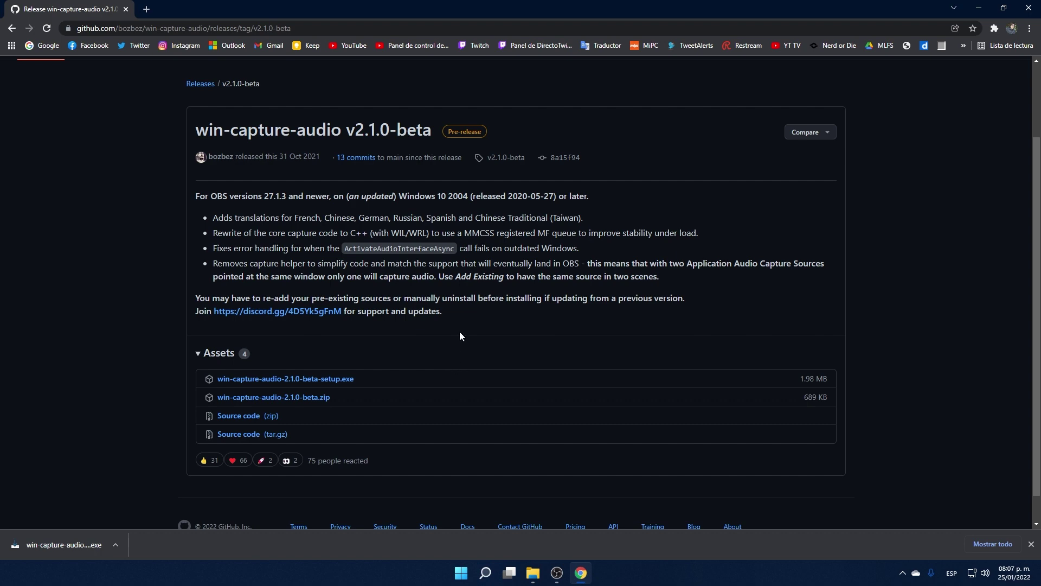
pyautogui.click(979, 7)
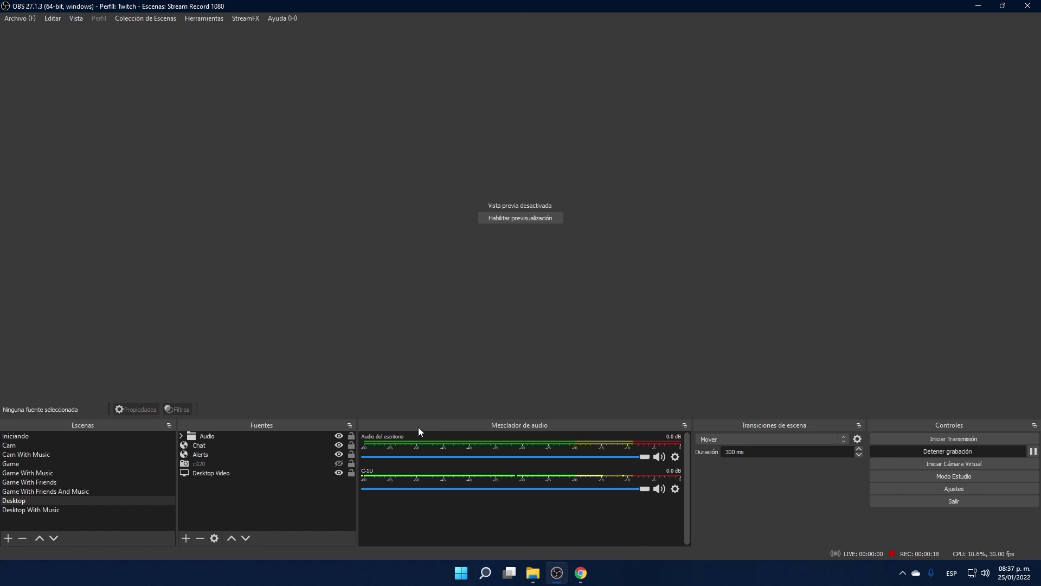
# Disable the global desktop audio device (Audio del escritorio) in the OBS audio settings.
pyautogui.click(260, 495)
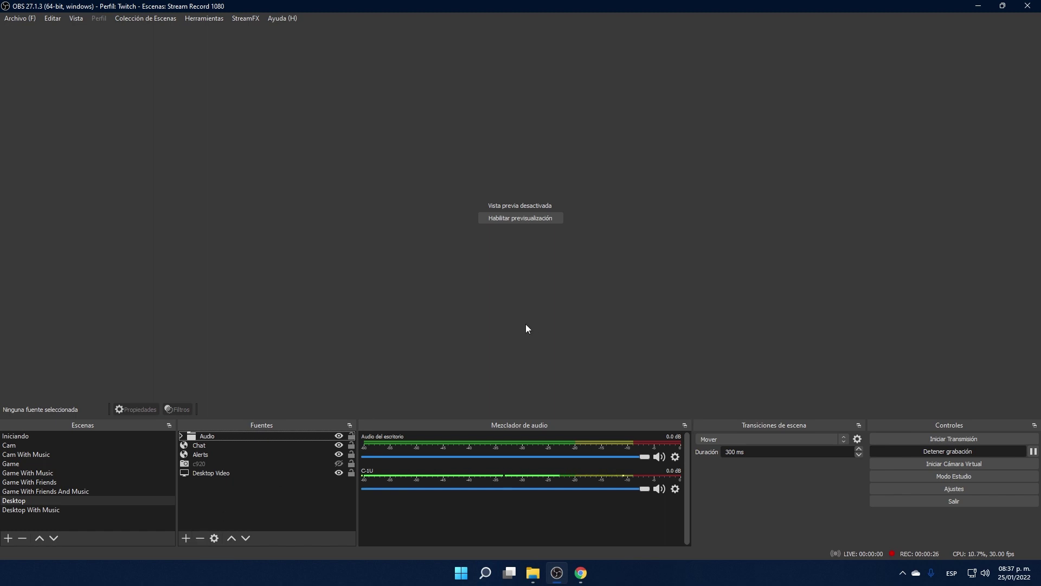
pyautogui.click(922, 493)
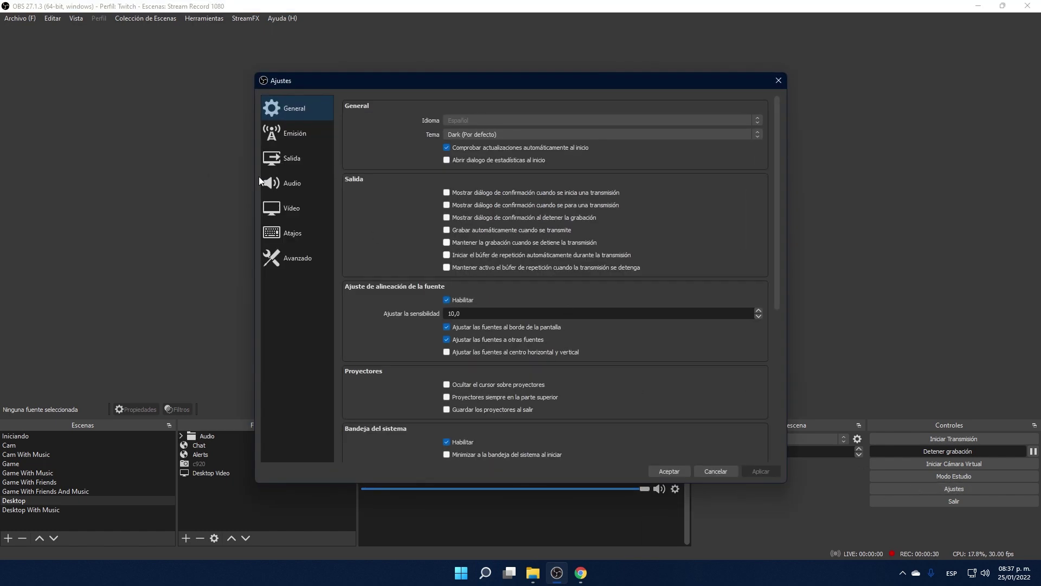
pyautogui.click(305, 188)
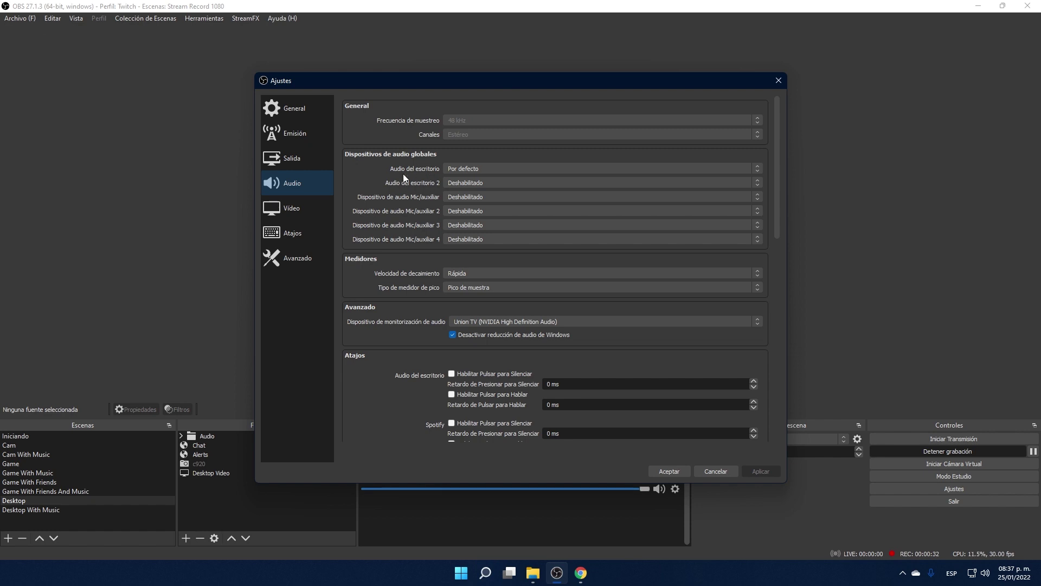
pyautogui.click(461, 169)
pyautogui.click(480, 177)
pyautogui.click(663, 471)
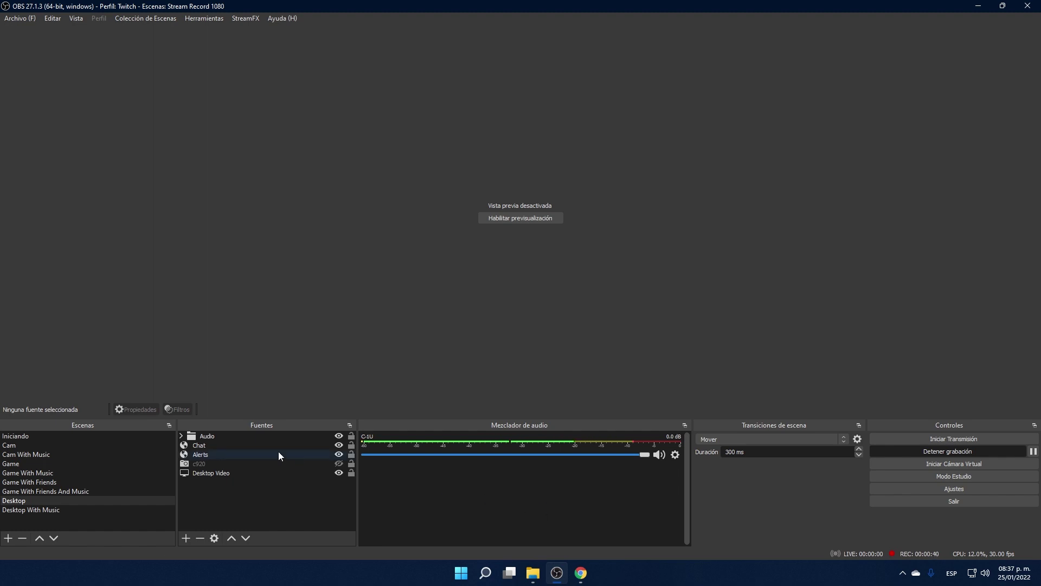
# Add a new application audio output capture source named Desktop Audio to the Desktop scene.
pyautogui.click(185, 541)
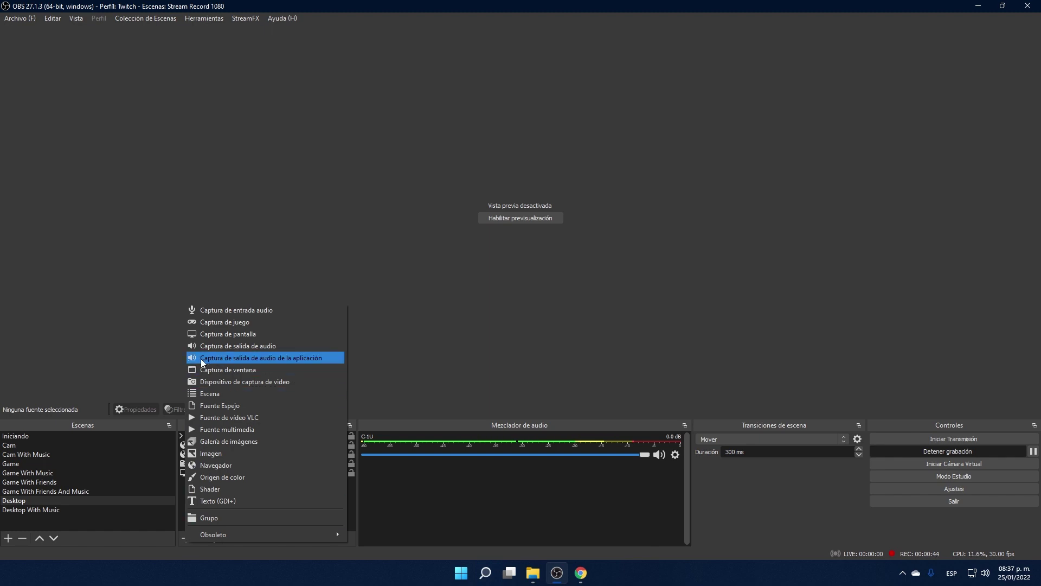
pyautogui.click(273, 357)
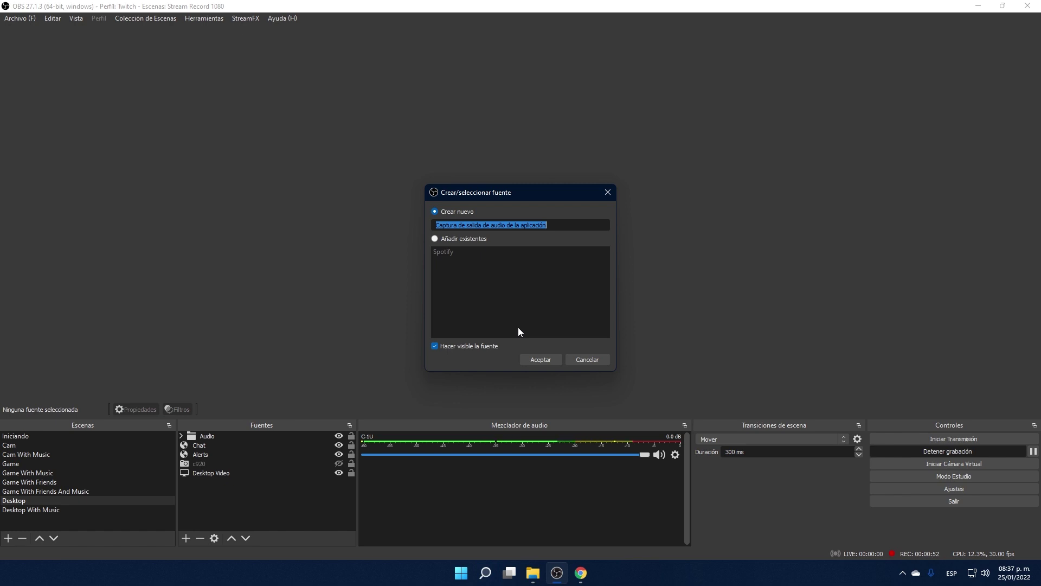
pyautogui.write('Desktop ')
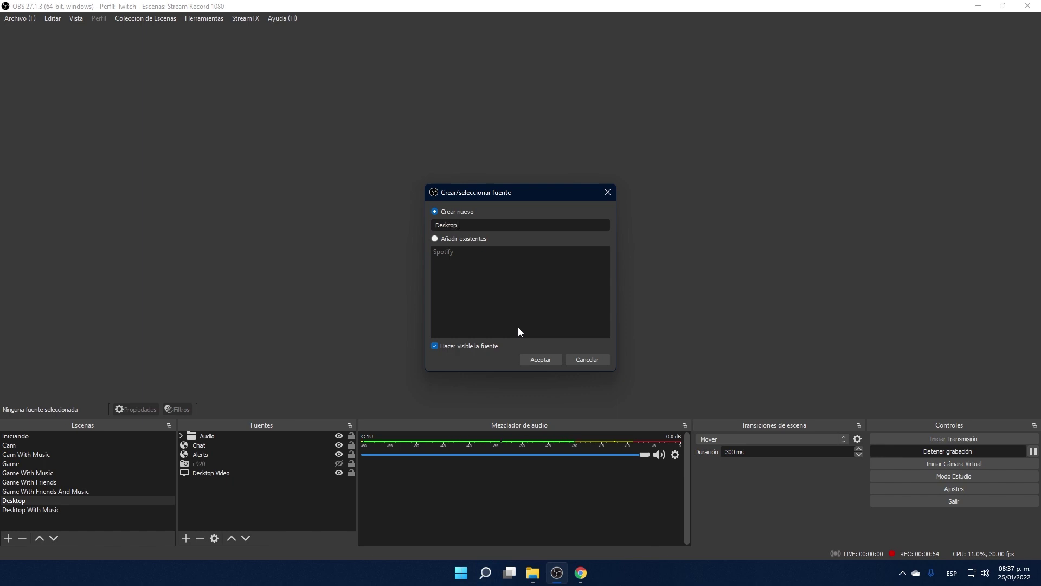
pyautogui.write('Audio')
pyautogui.click(541, 360)
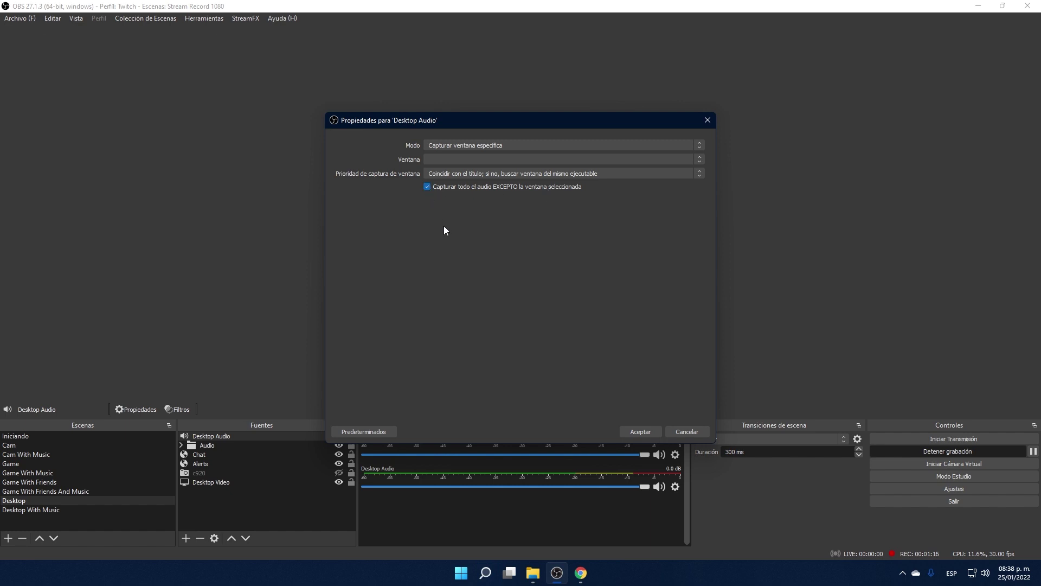
# Check the capturable windows for Desktop Audio, launch Spotify and minimize it, and accept the source properties.
pyautogui.click(460, 158)
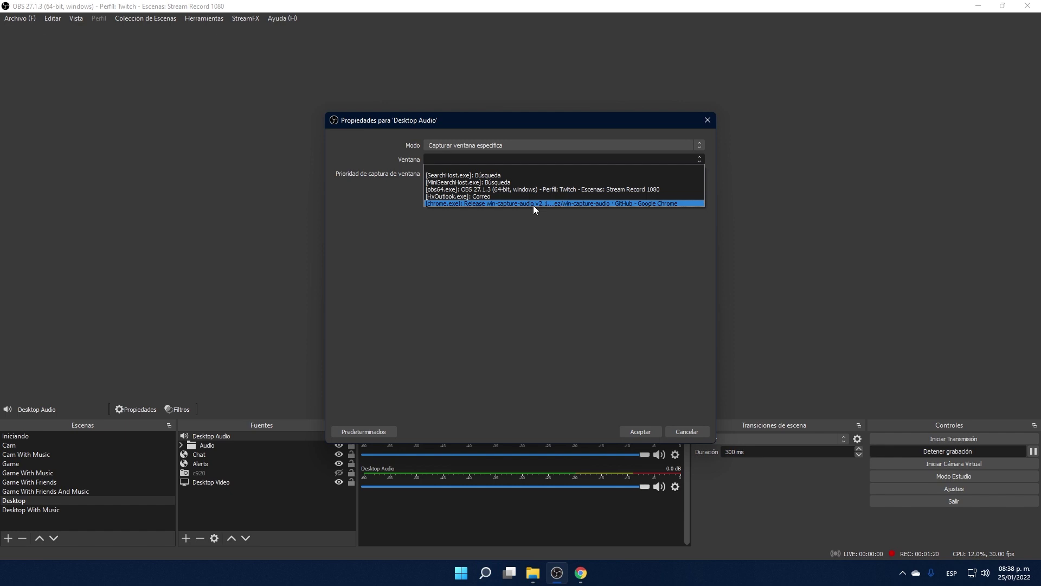
pyautogui.click(486, 309)
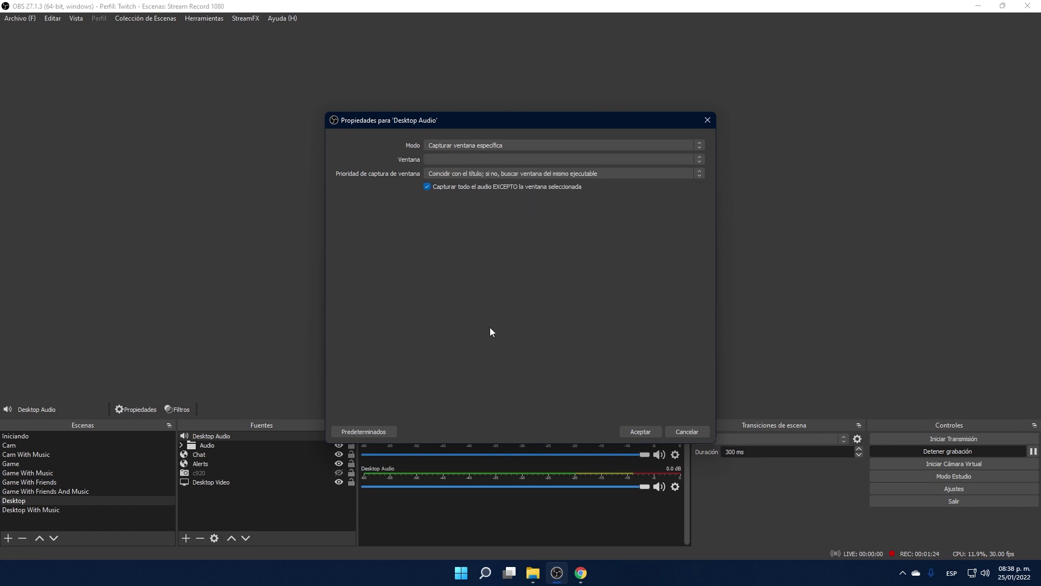
pyautogui.click(461, 573)
pyautogui.click(442, 347)
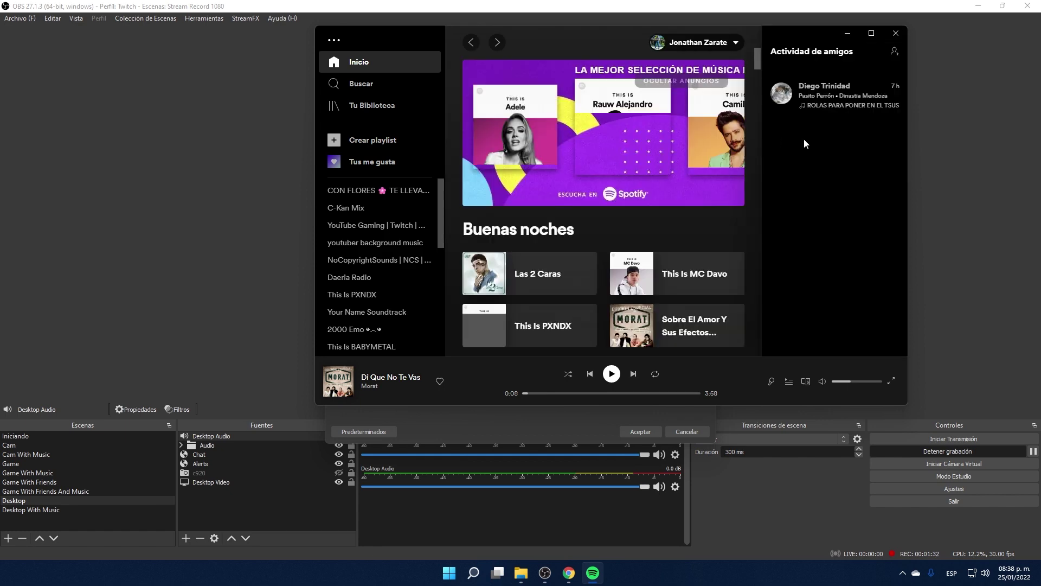
pyautogui.click(847, 33)
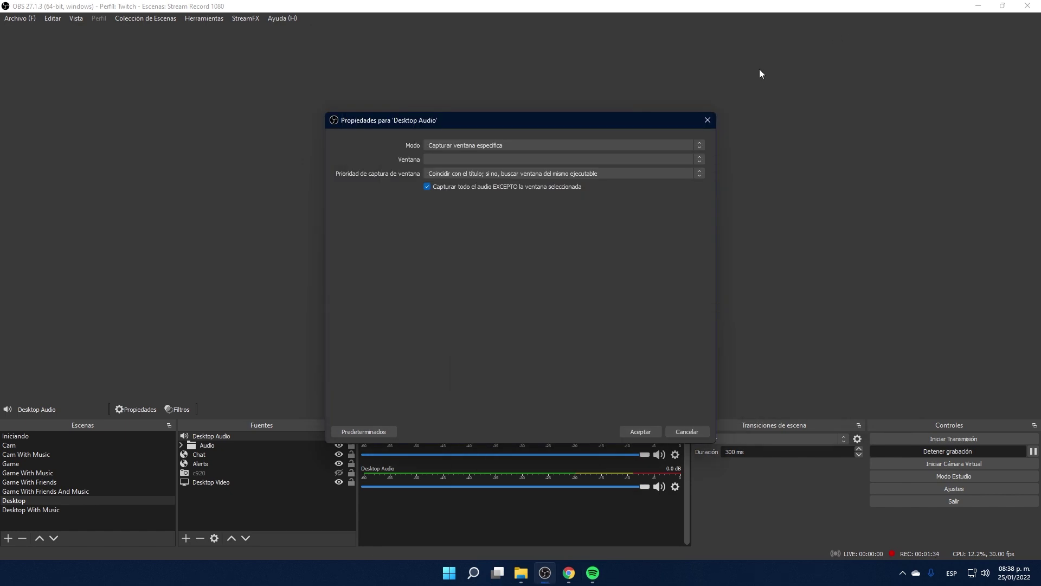
pyautogui.click(640, 431)
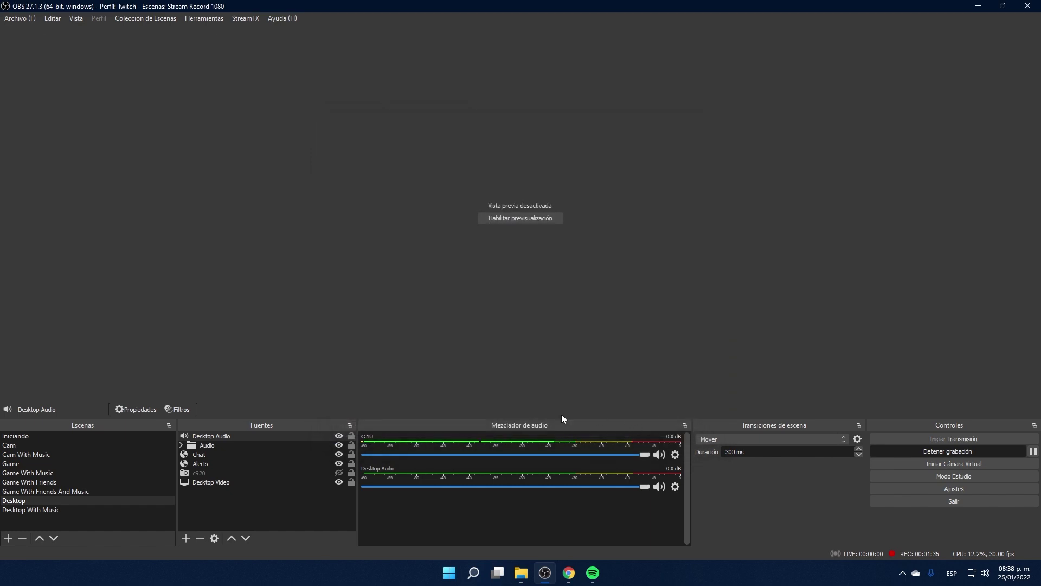
# Set the window that the Desktop Audio source excludes to [Spotify.exe]: Spotify Premium.
pyautogui.click(230, 438)
pyautogui.doubleClick(230, 438)
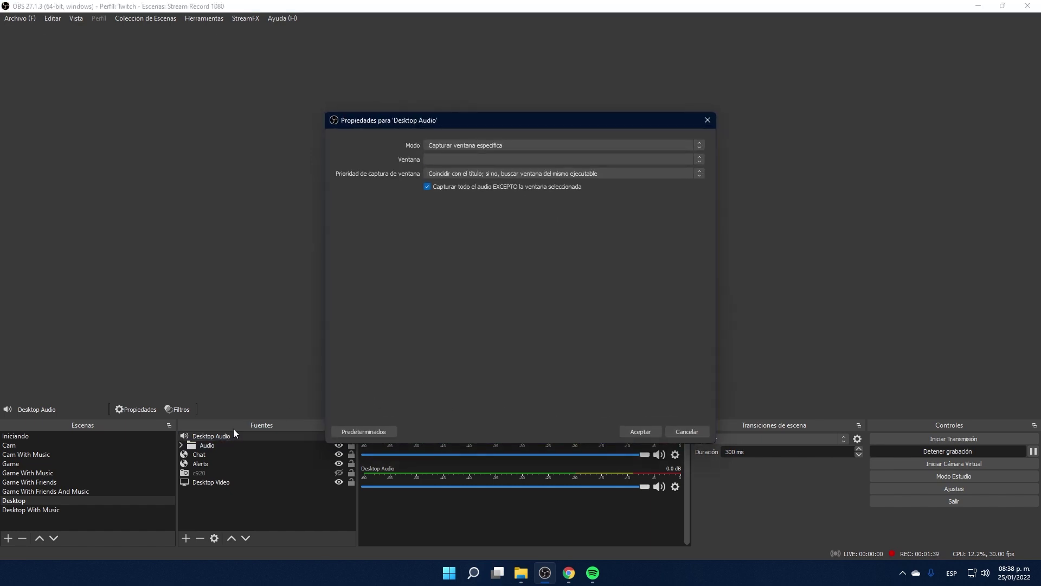
pyautogui.click(431, 158)
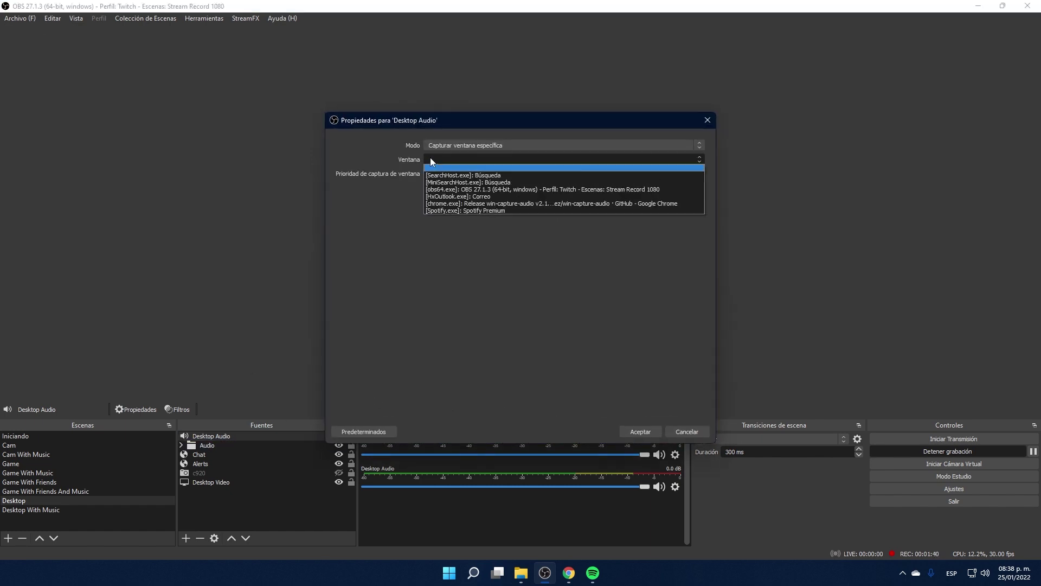
pyautogui.click(514, 211)
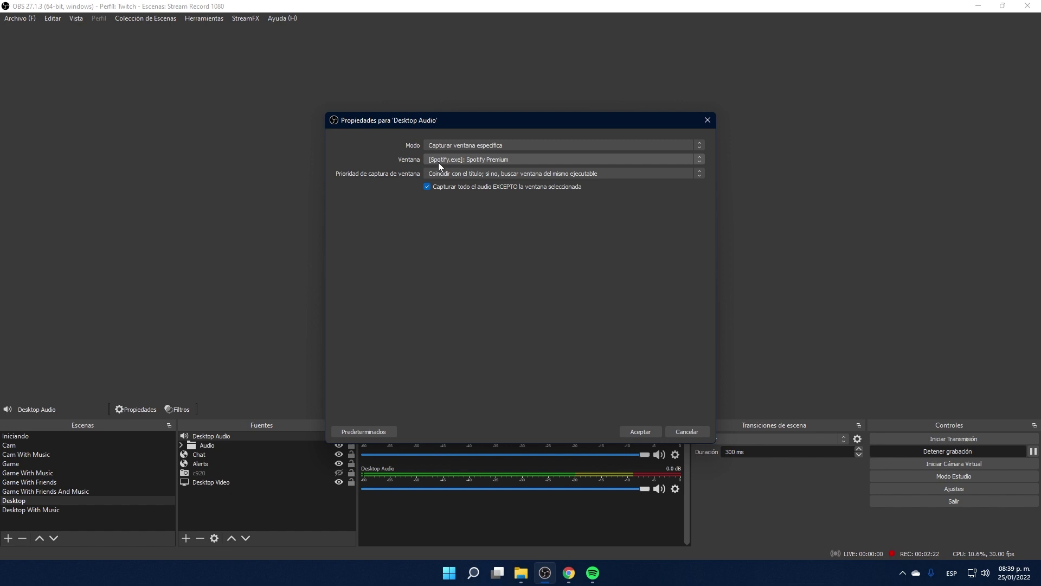
pyautogui.click(639, 432)
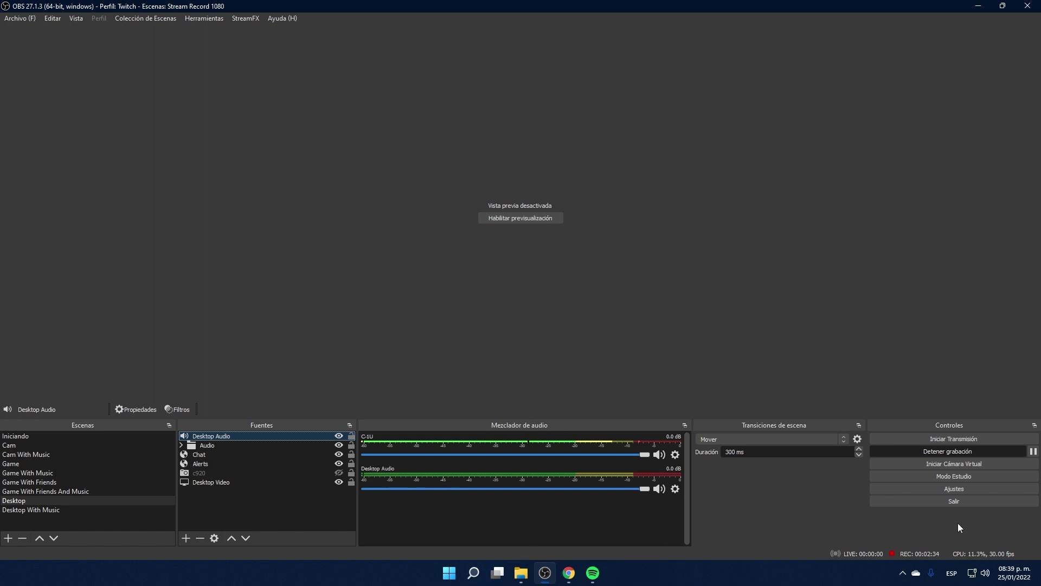
# Test the Desktop Audio meter with the system volume sound and with a short Spotify playback.
pyautogui.click(987, 576)
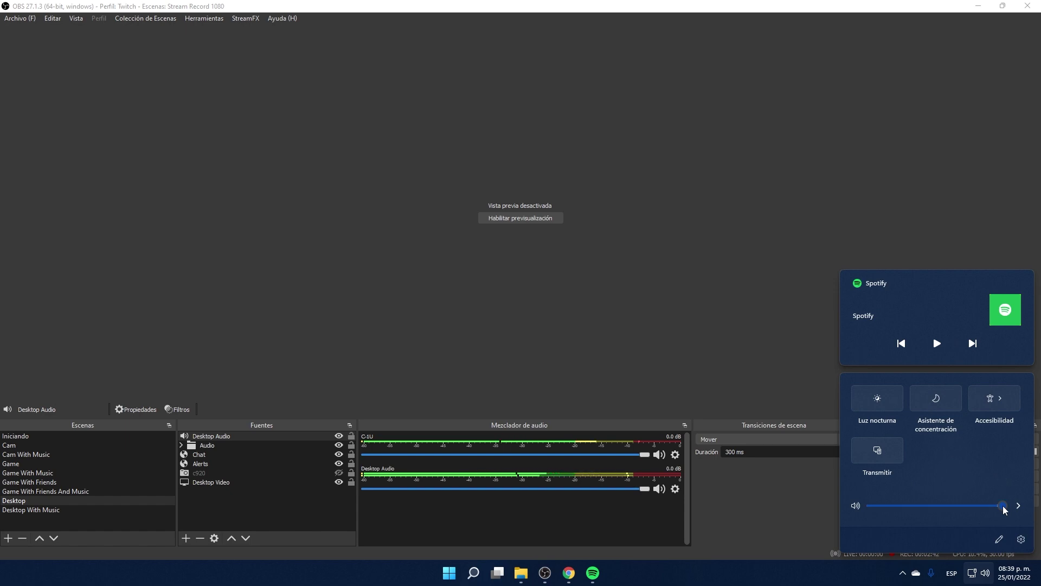
pyautogui.click(588, 557)
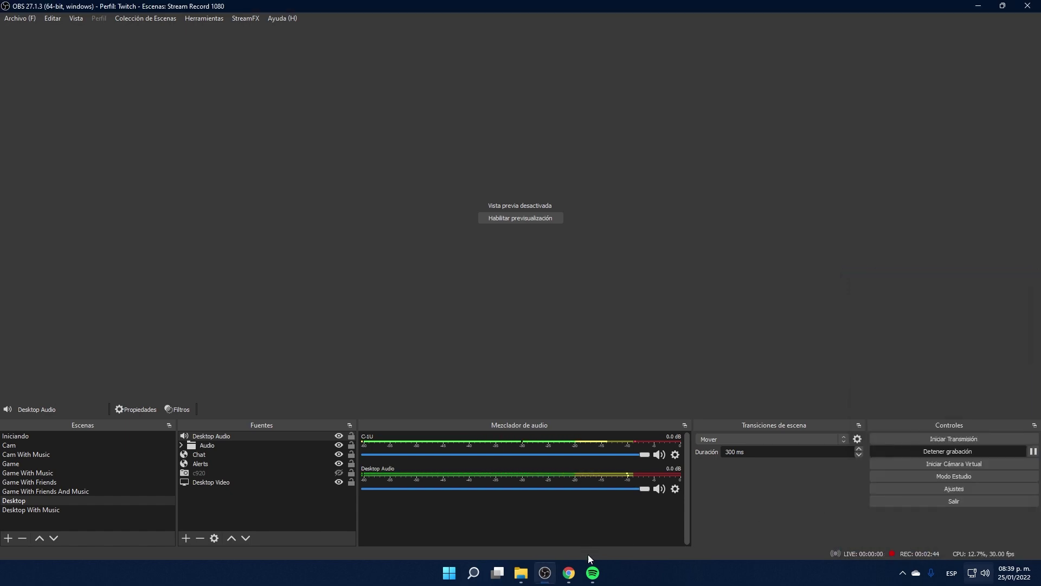
pyautogui.click(593, 573)
pyautogui.click(612, 374)
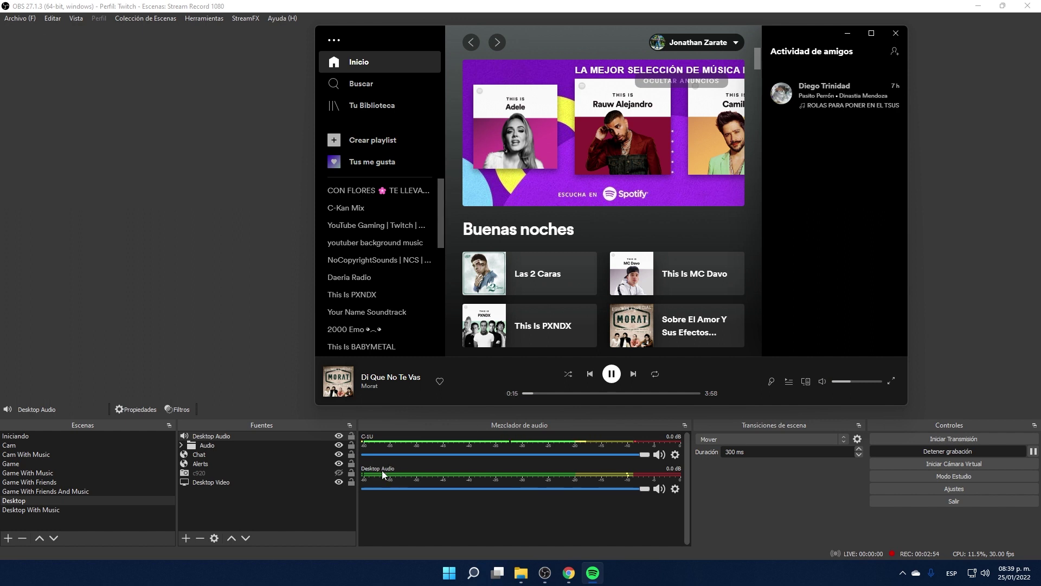
pyautogui.click(611, 373)
pyautogui.click(846, 33)
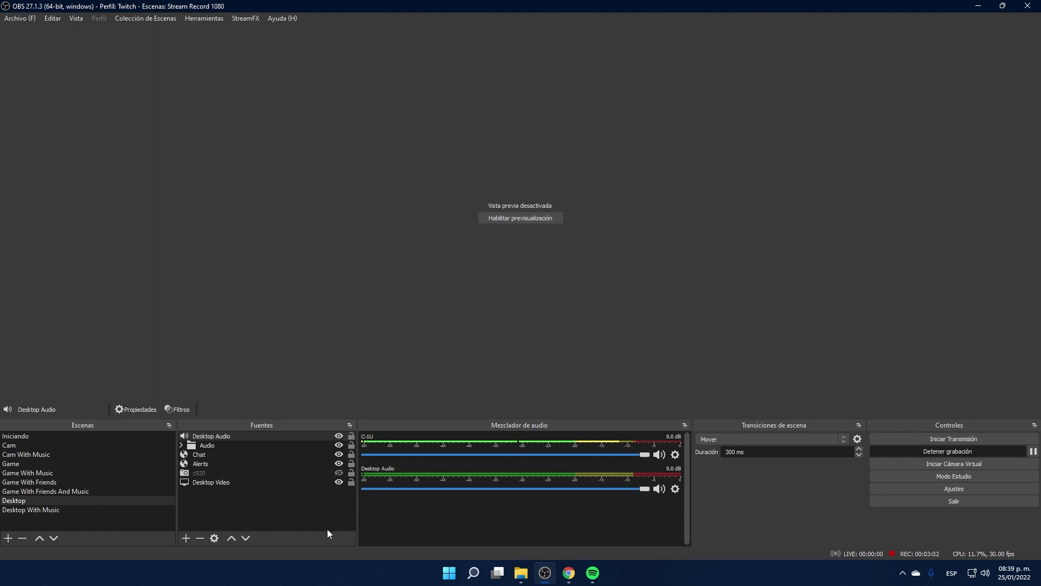
# Add the existing Spotify application audio output capture to the Desktop scene and accept its capture properties.
pyautogui.click(188, 539)
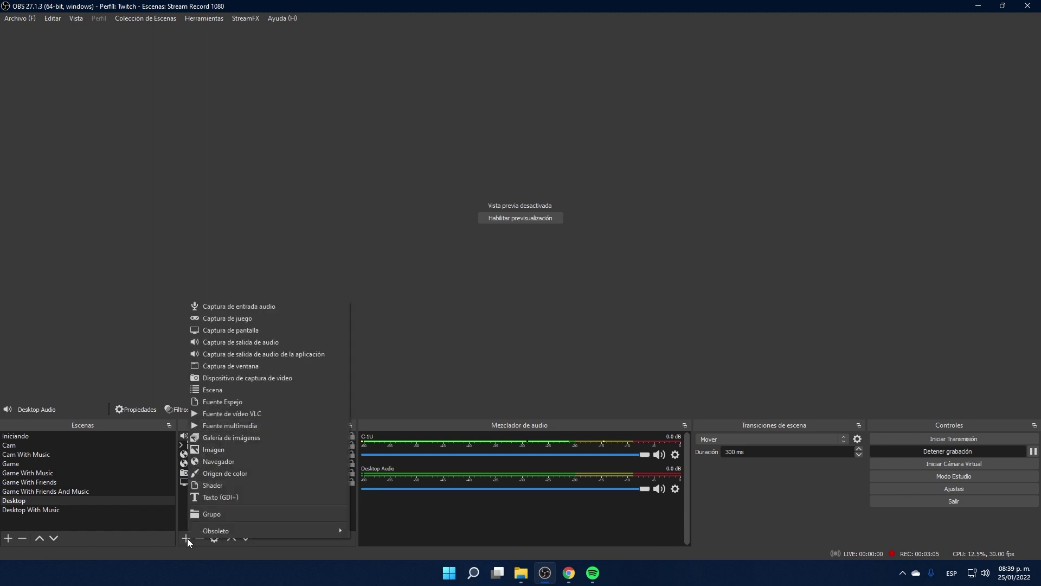
pyautogui.click(289, 355)
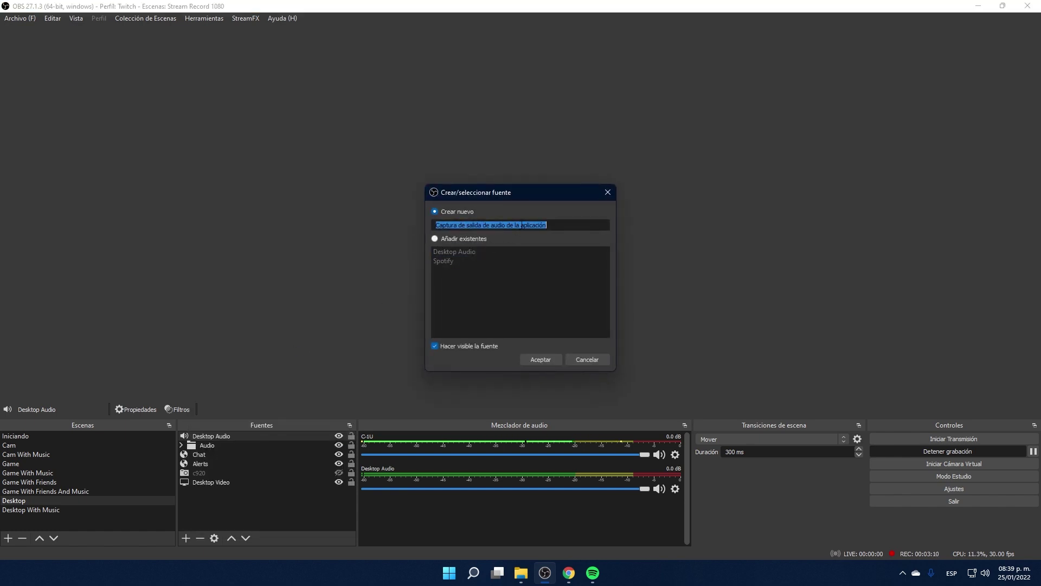
pyautogui.click(461, 239)
pyautogui.click(442, 260)
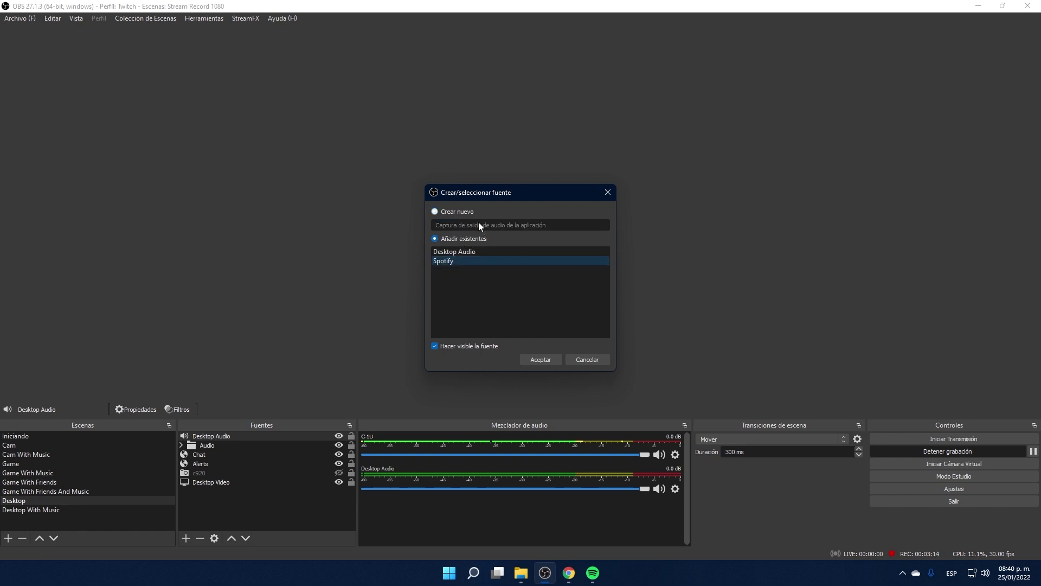
pyautogui.click(540, 360)
pyautogui.doubleClick(215, 436)
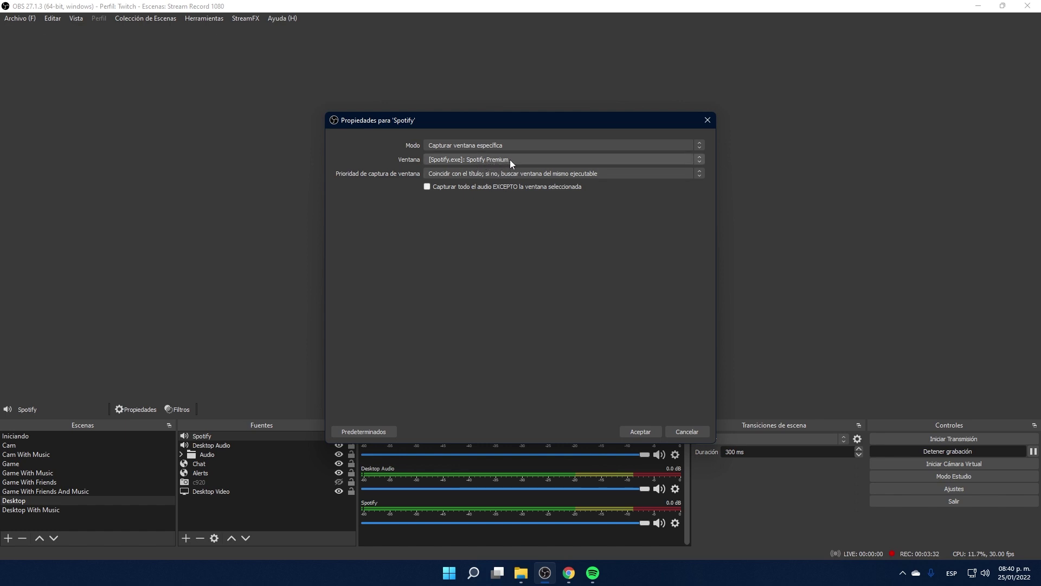
pyautogui.click(641, 429)
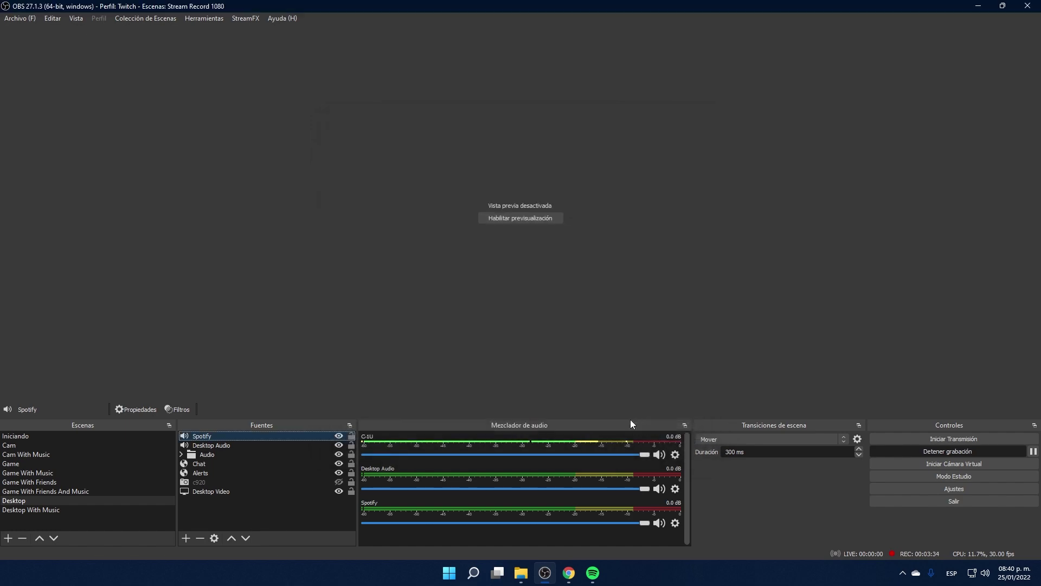
# Compare the Spotify and Desktop Audio meters by briefly playing the Spotify song and sounding the system volume.
pyautogui.click(593, 573)
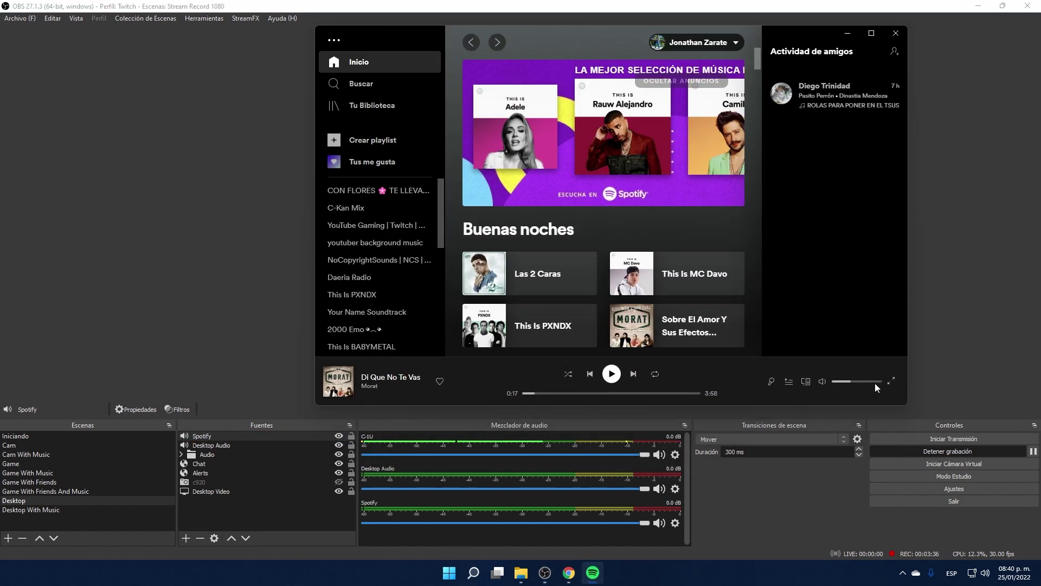
pyautogui.click(612, 378)
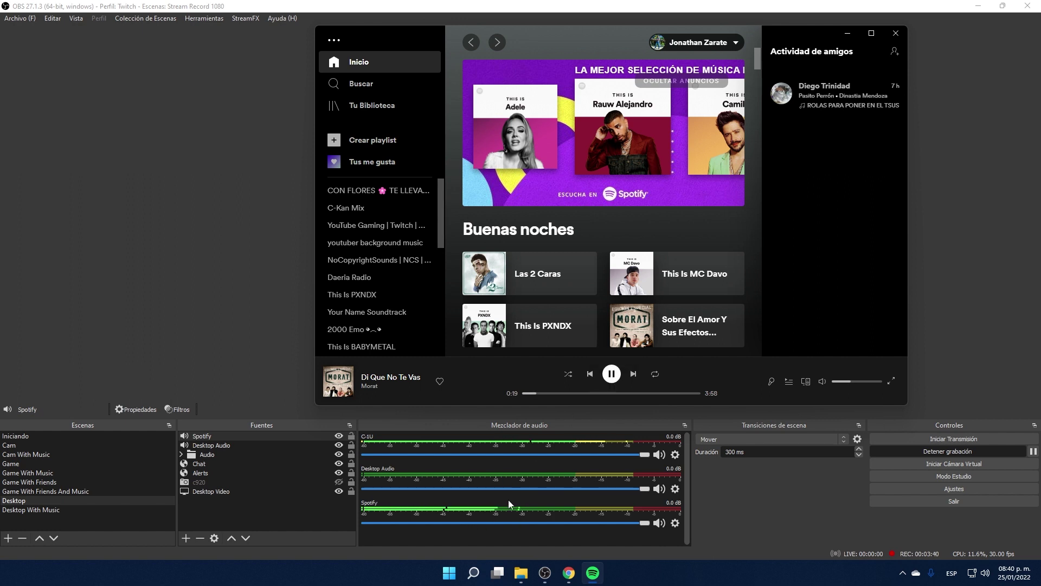
pyautogui.click(615, 378)
pyautogui.click(985, 571)
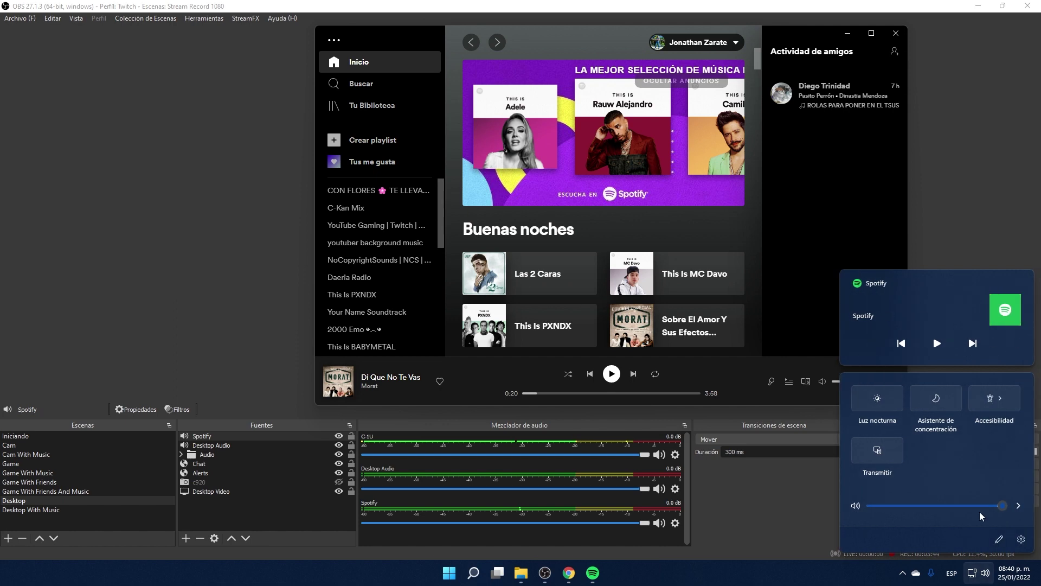
pyautogui.click(1003, 506)
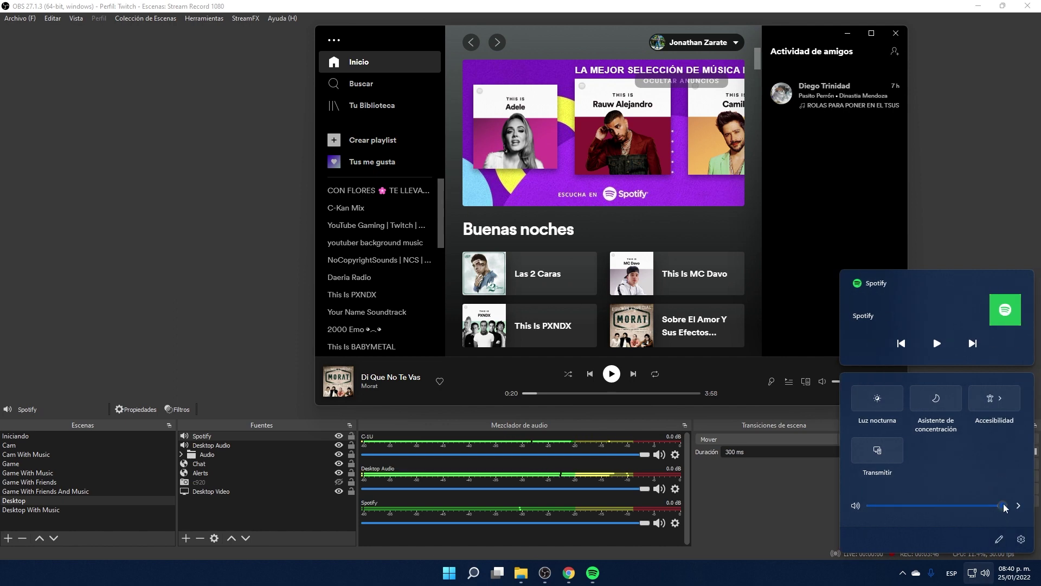
# Minimize the Spotify window and remove the Desktop Audio and Spotify sources from the Desktop scene.
pyautogui.click(844, 33)
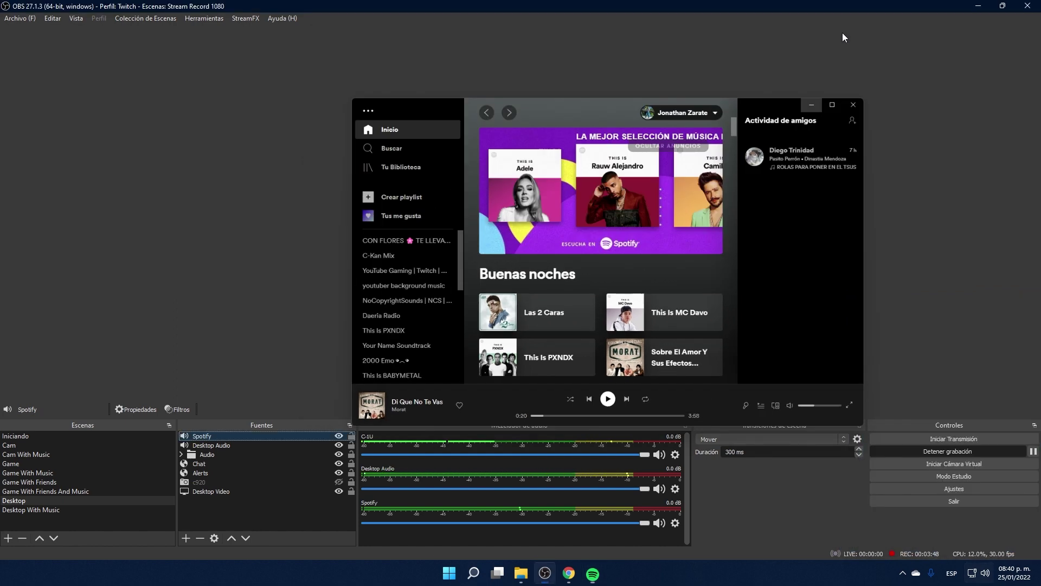
pyautogui.click(847, 33)
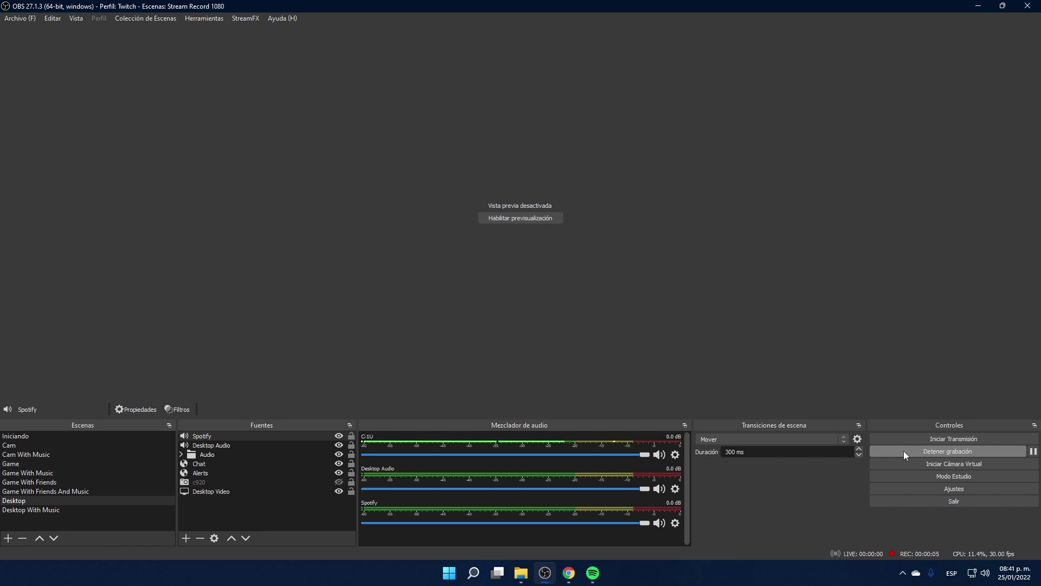
pyautogui.click(215, 445)
pyautogui.click(198, 538)
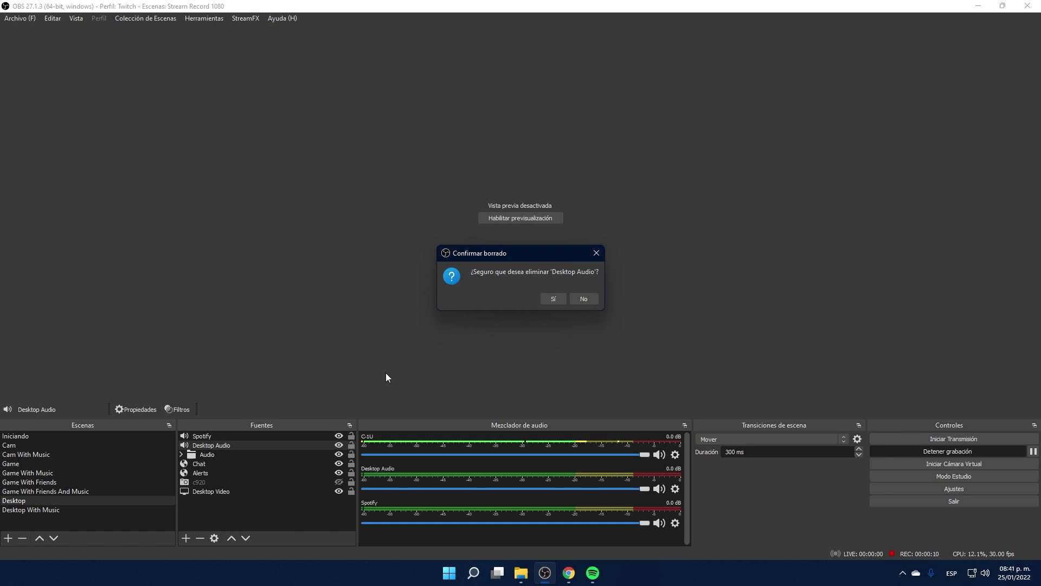
pyautogui.click(543, 300)
pyautogui.click(219, 438)
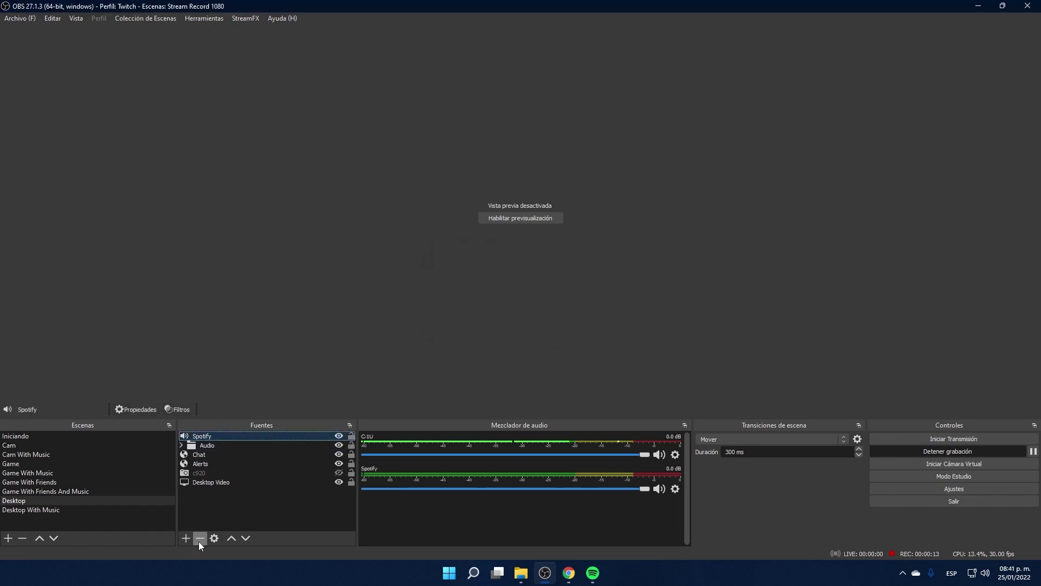
pyautogui.click(199, 540)
pyautogui.click(539, 298)
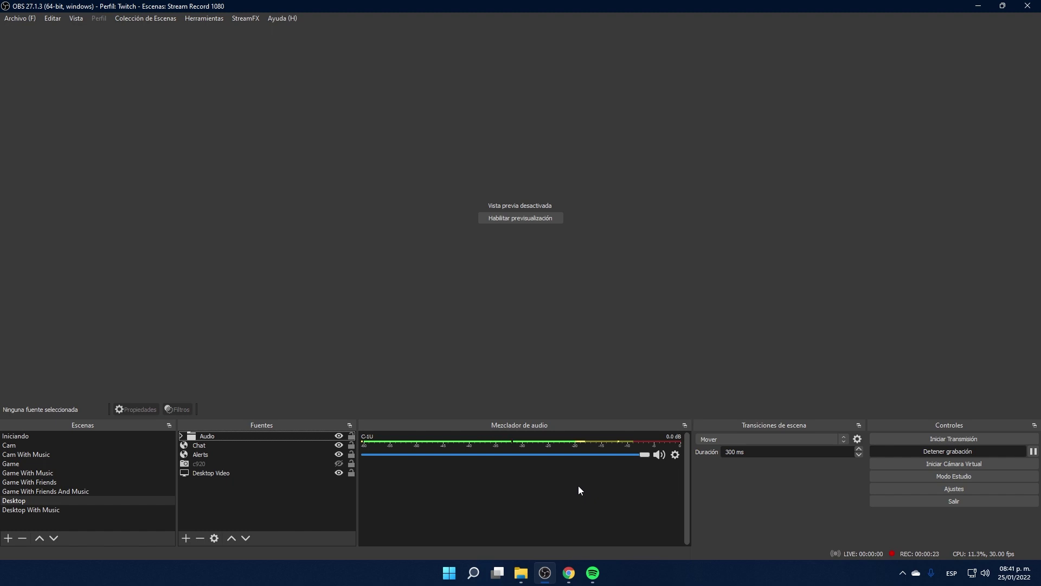
# Review the global audio devices in the audio settings.
pyautogui.click(910, 487)
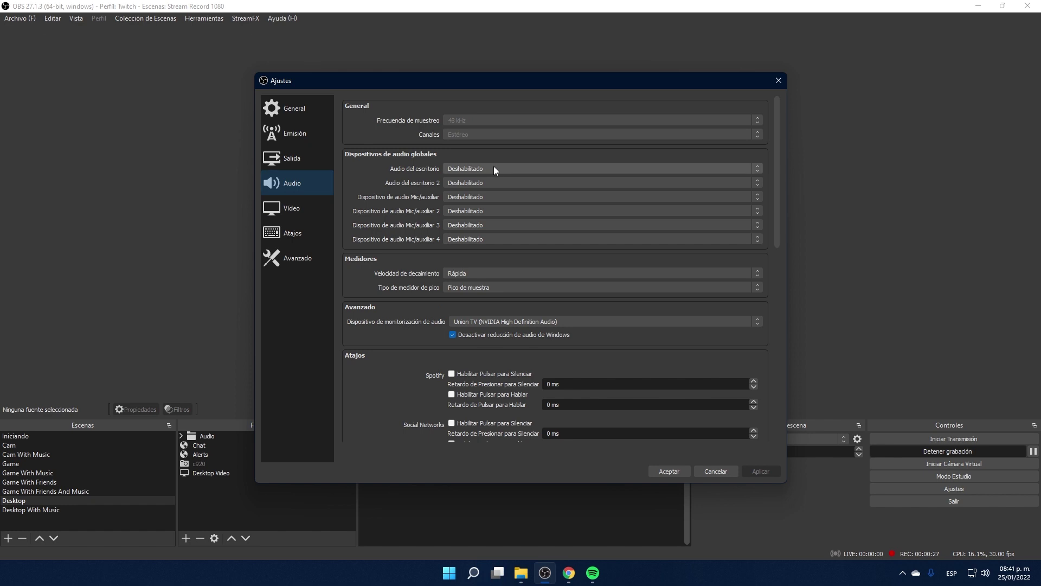
pyautogui.click(662, 473)
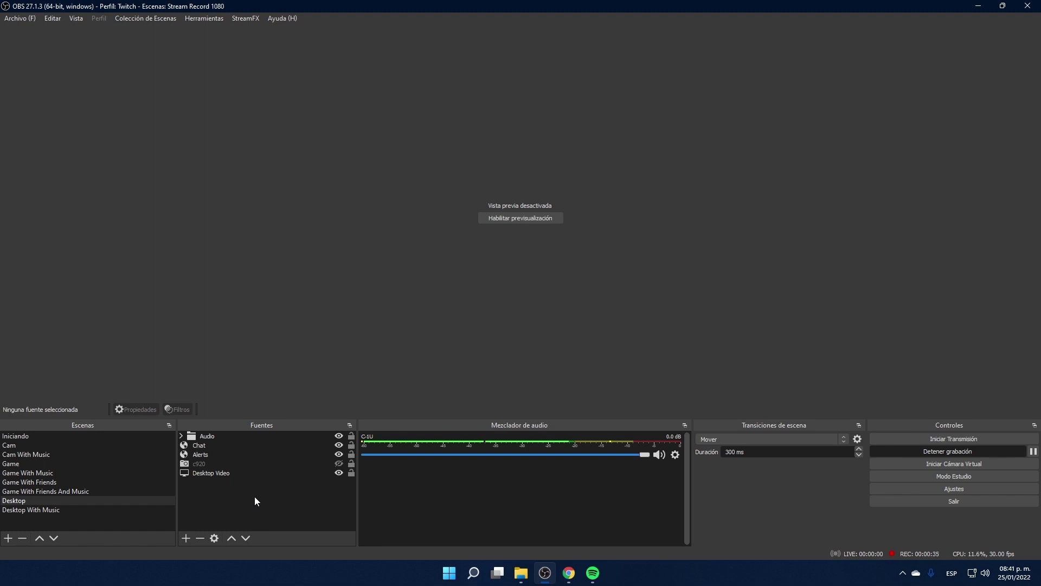
# Bring up Discord from the background, minimize it, and create an application audio output capture source named Discord in the Desktop scene.
pyautogui.click(186, 539)
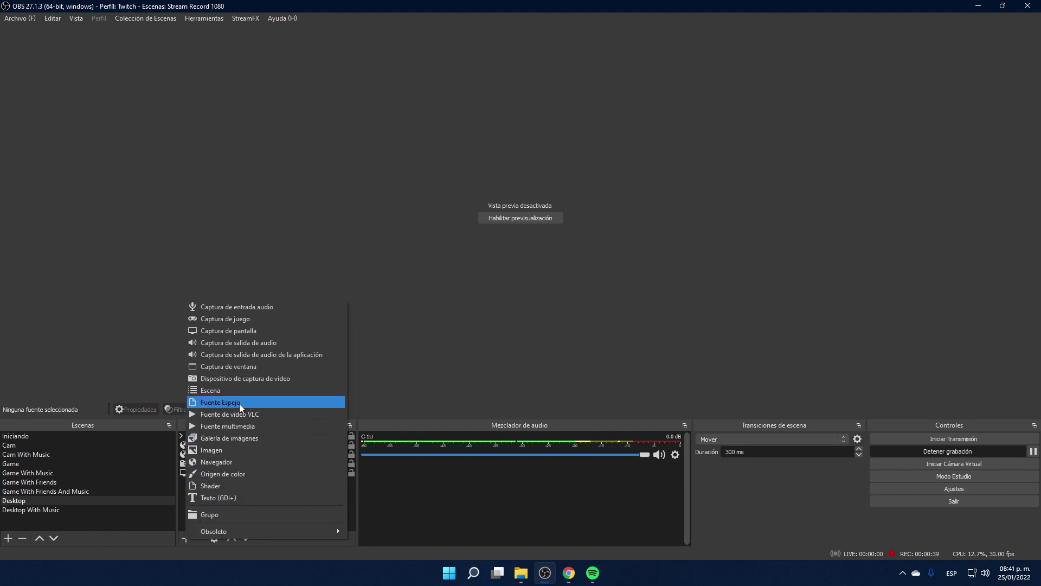
pyautogui.click(333, 353)
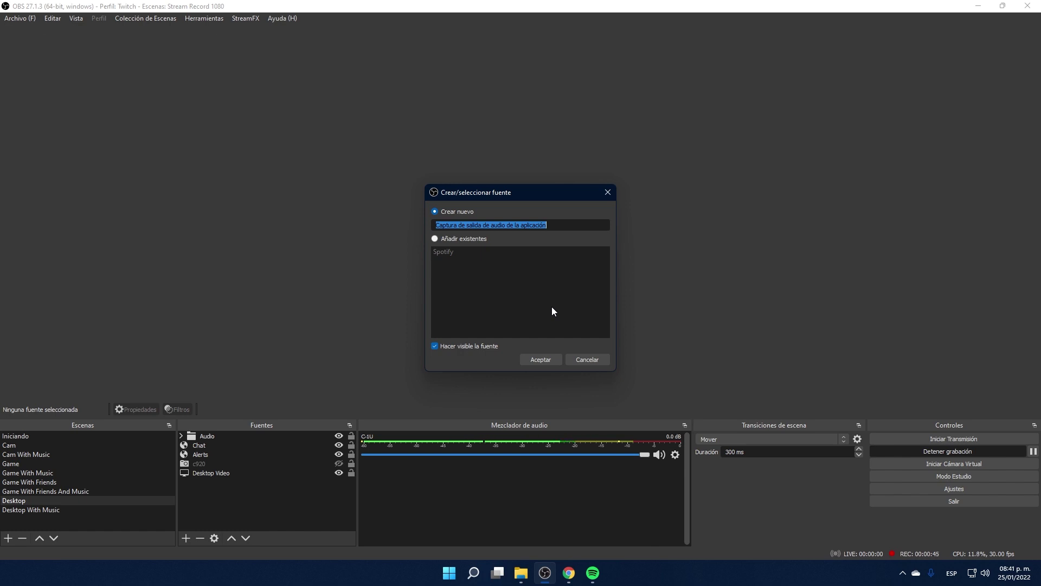
pyautogui.click(902, 573)
pyautogui.click(914, 500)
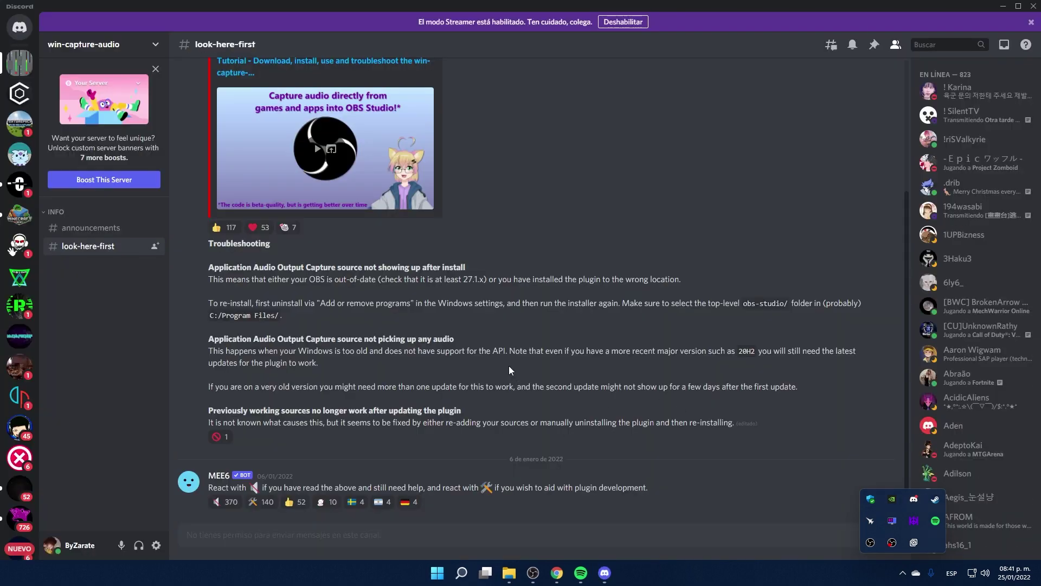
pyautogui.click(1003, 6)
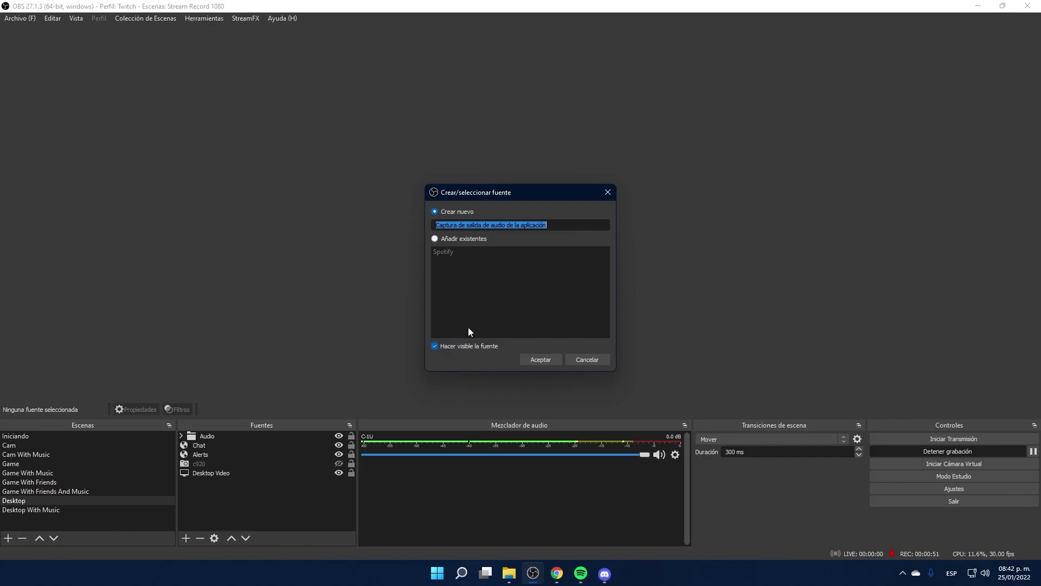
pyautogui.click(547, 225)
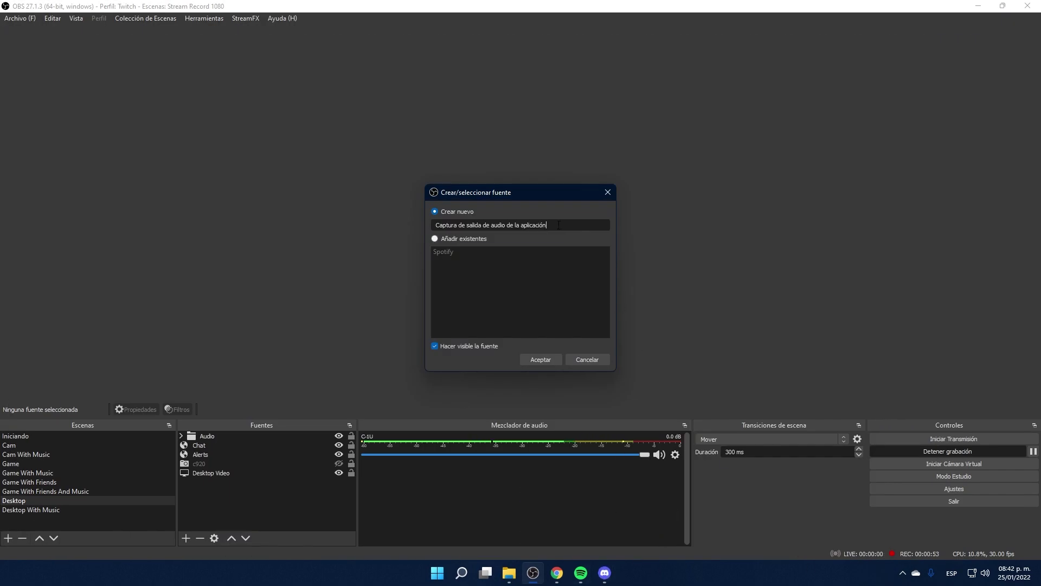
pyautogui.moveTo(545, 225); pyautogui.dragTo(434, 224)
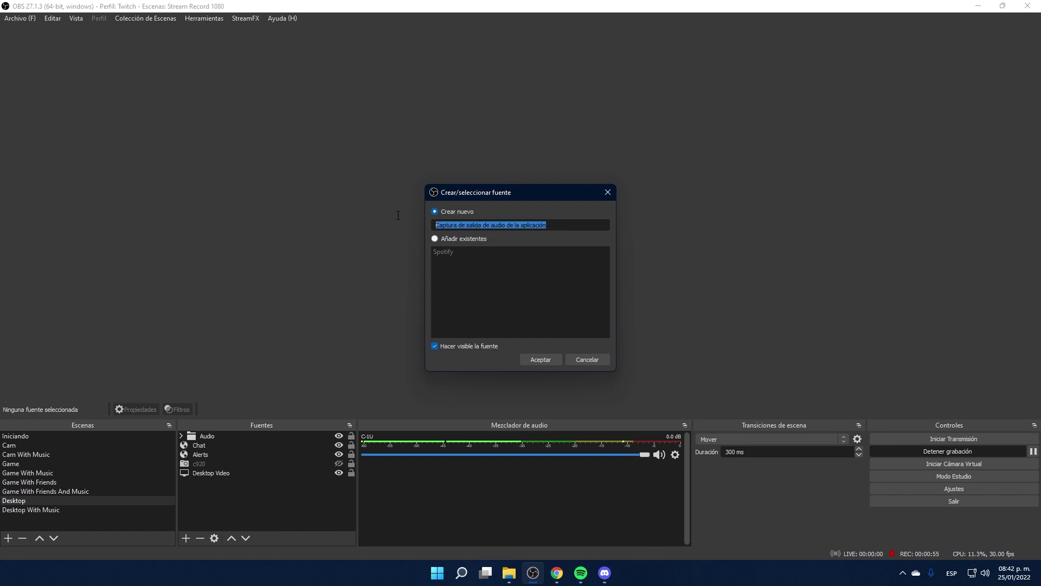
pyautogui.write('Discord')
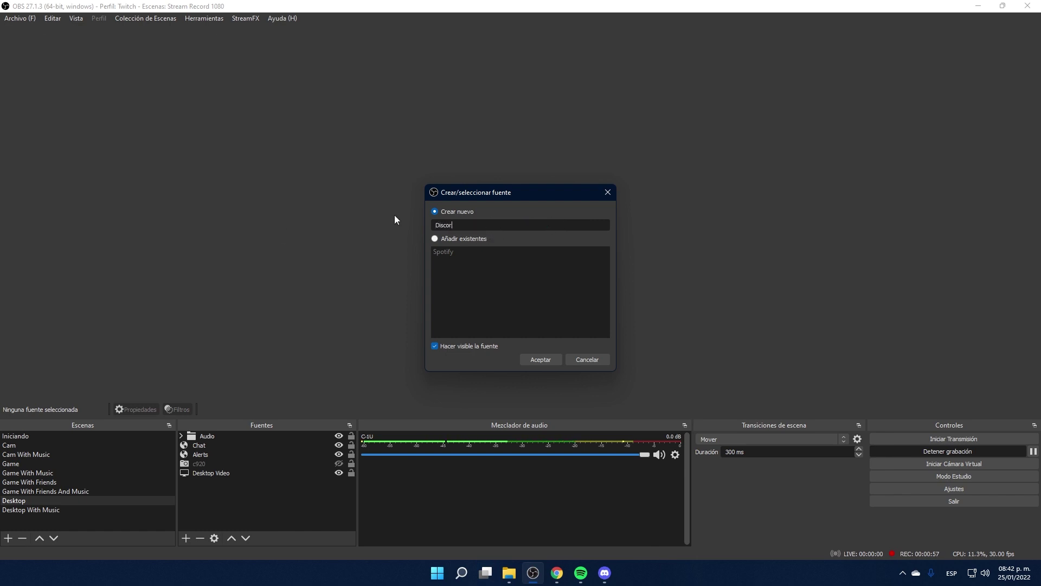
pyautogui.click(544, 360)
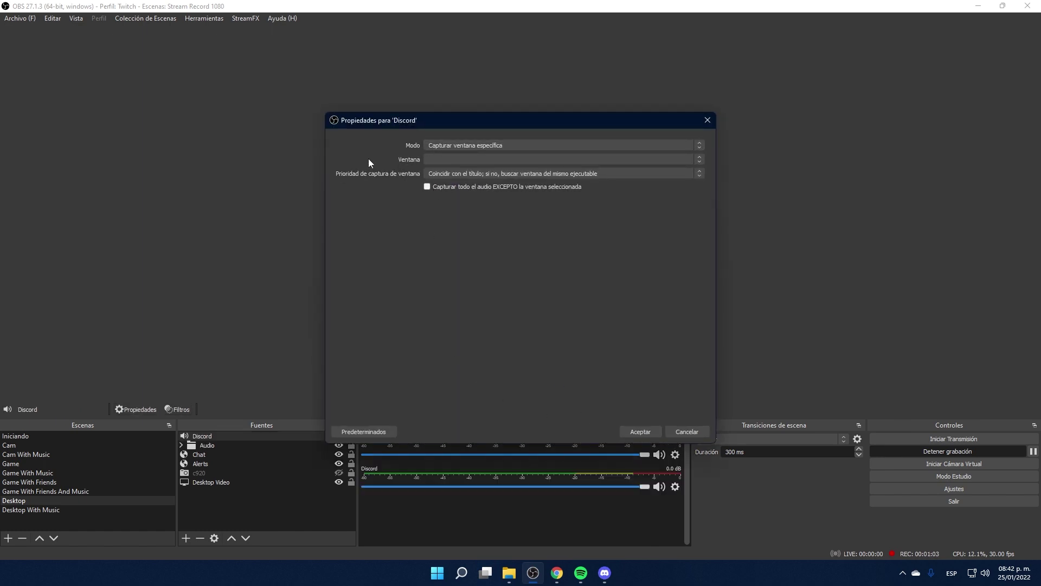
# Set the Discord source to capture the window [Discord.exe]: look-here-first - Discord, accept its properties and keep its volume at 0.0 dB.
pyautogui.click(453, 158)
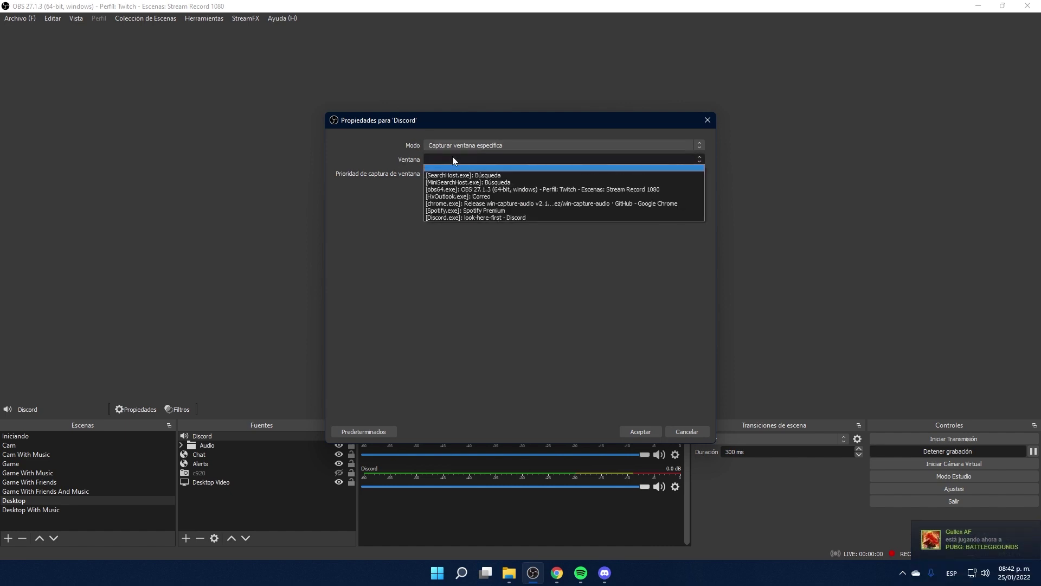
pyautogui.click(504, 217)
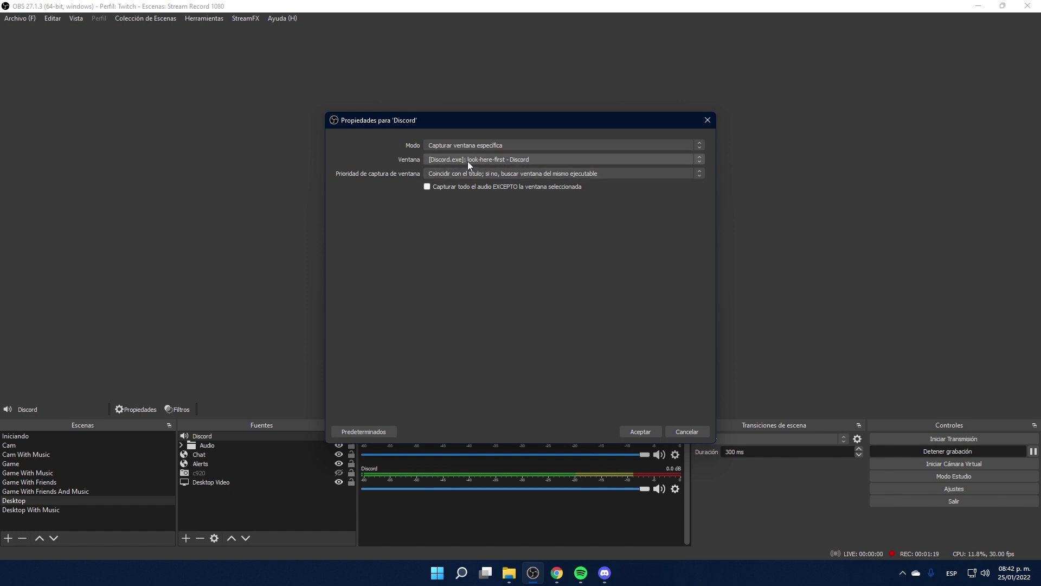
pyautogui.click(605, 573)
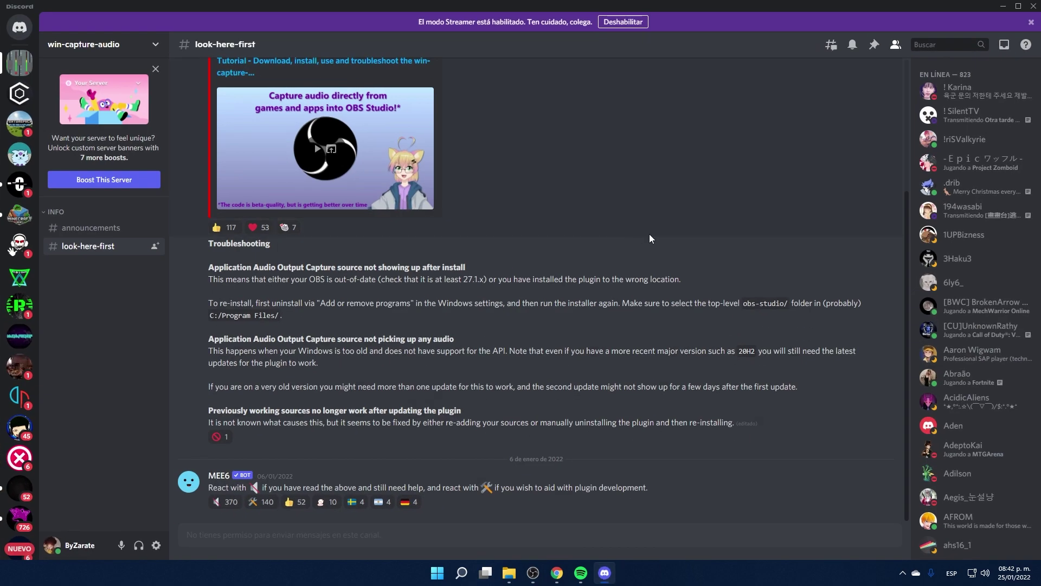
pyautogui.click(1004, 6)
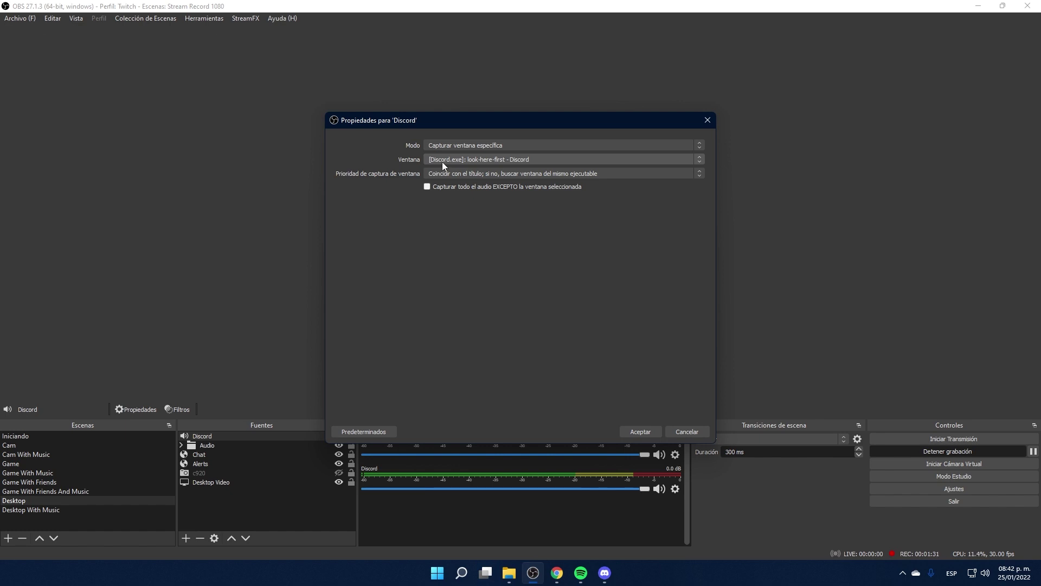
pyautogui.click(643, 431)
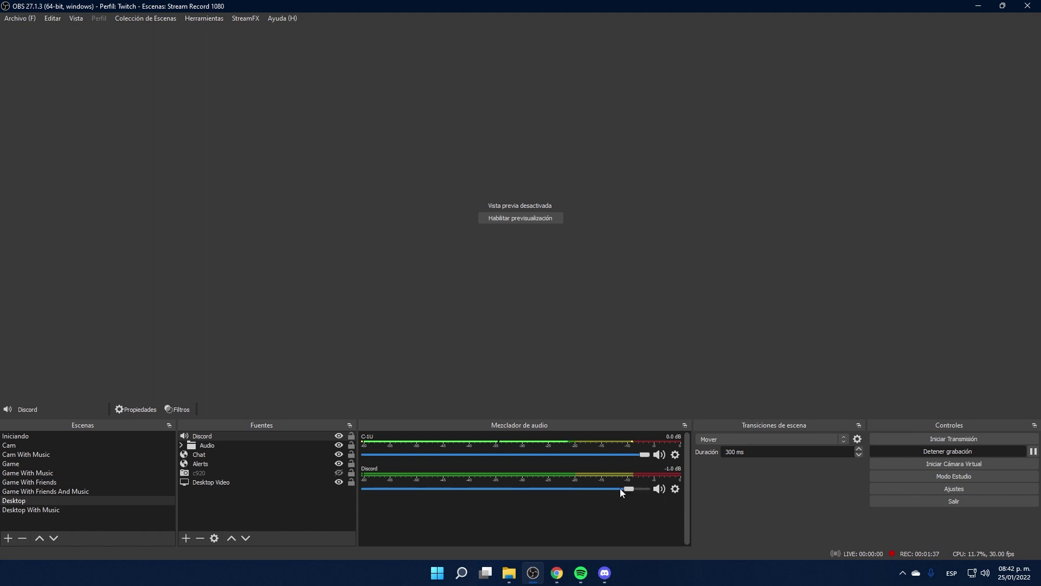
pyautogui.moveTo(643, 489)
pyautogui.mouseDown()
pyautogui.moveTo(535, 491)
pyautogui.moveTo(645, 495)
pyautogui.mouseUp()
# Add the existing Spotify capture to the Desktop scene and test the mixer meters with the system volume sound.
pyautogui.click(186, 538)
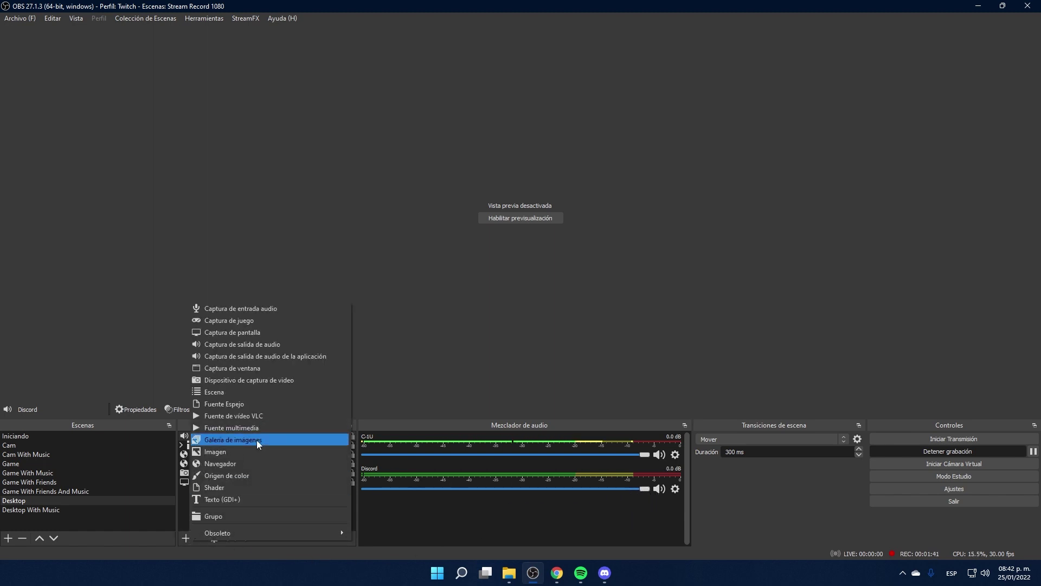
pyautogui.click(286, 363)
pyautogui.click(459, 251)
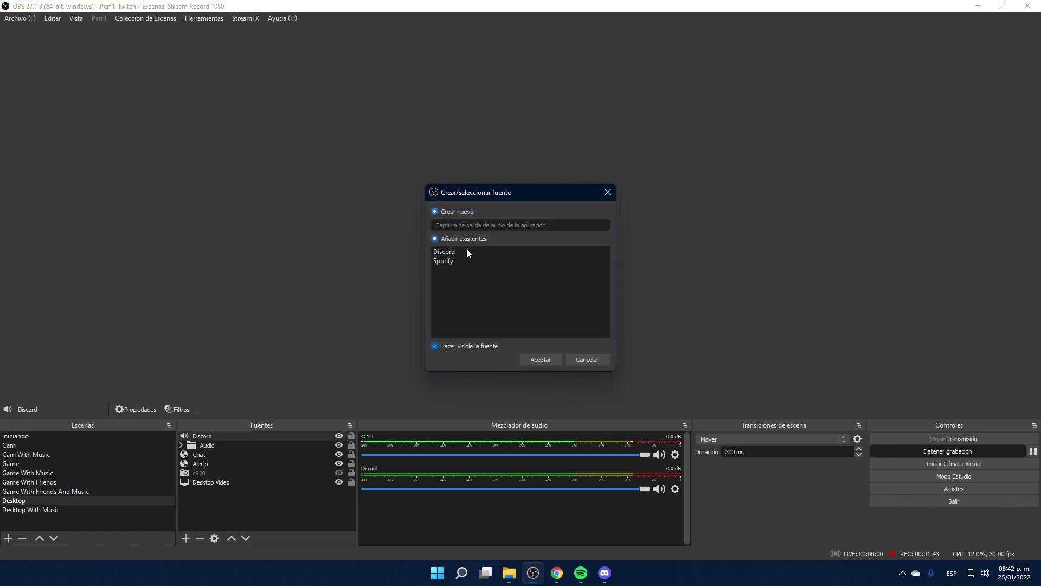
pyautogui.click(451, 261)
pyautogui.click(541, 359)
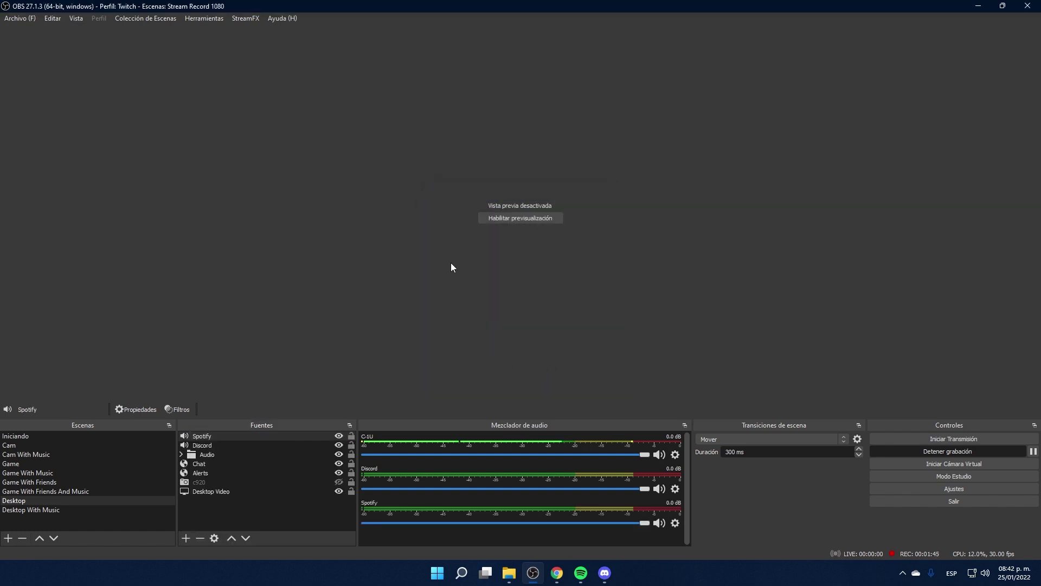
pyautogui.moveTo(646, 523)
pyautogui.mouseDown()
pyautogui.moveTo(441, 521)
pyautogui.moveTo(647, 524)
pyautogui.mouseUp()
pyautogui.click(977, 574)
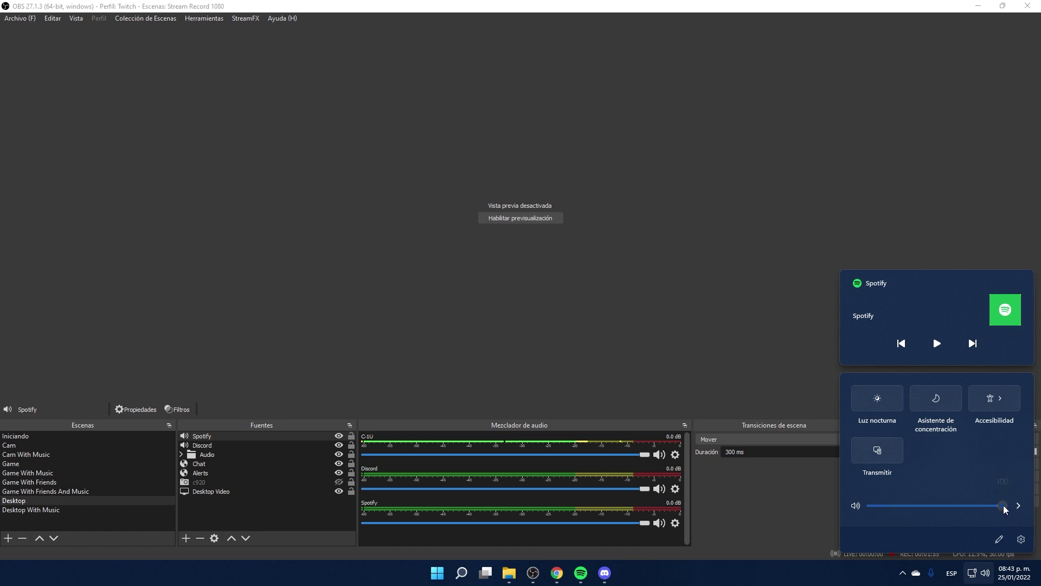
pyautogui.click(239, 509)
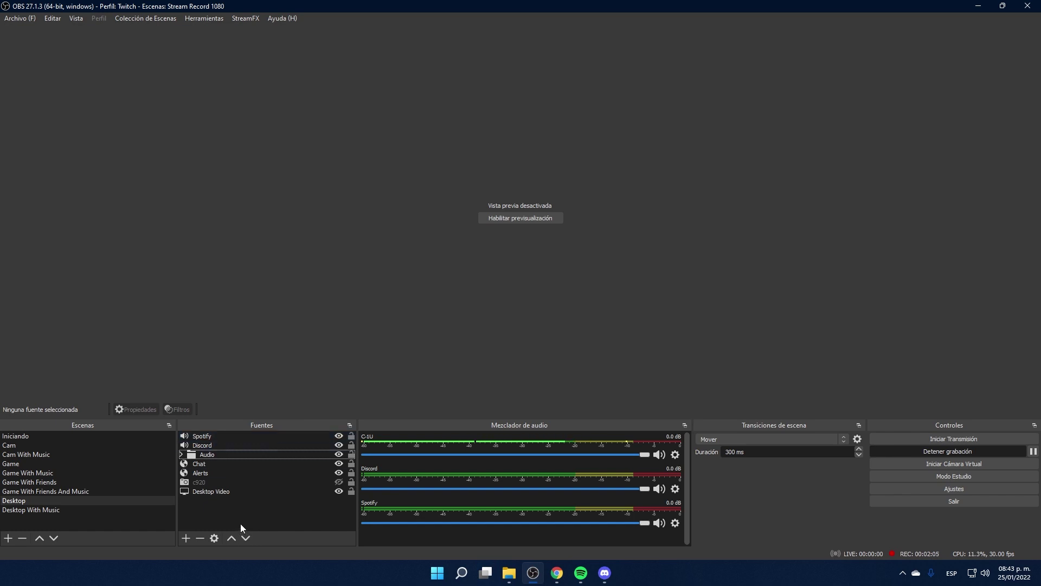
# Create a new application audio output capture source named Game Audio in the Desktop scene.
pyautogui.click(186, 538)
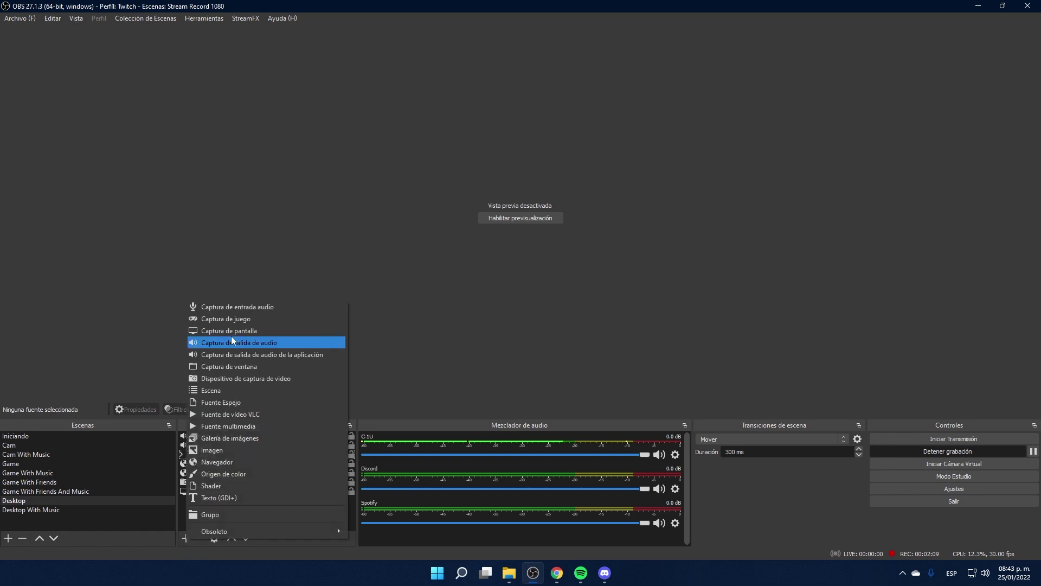
pyautogui.click(329, 354)
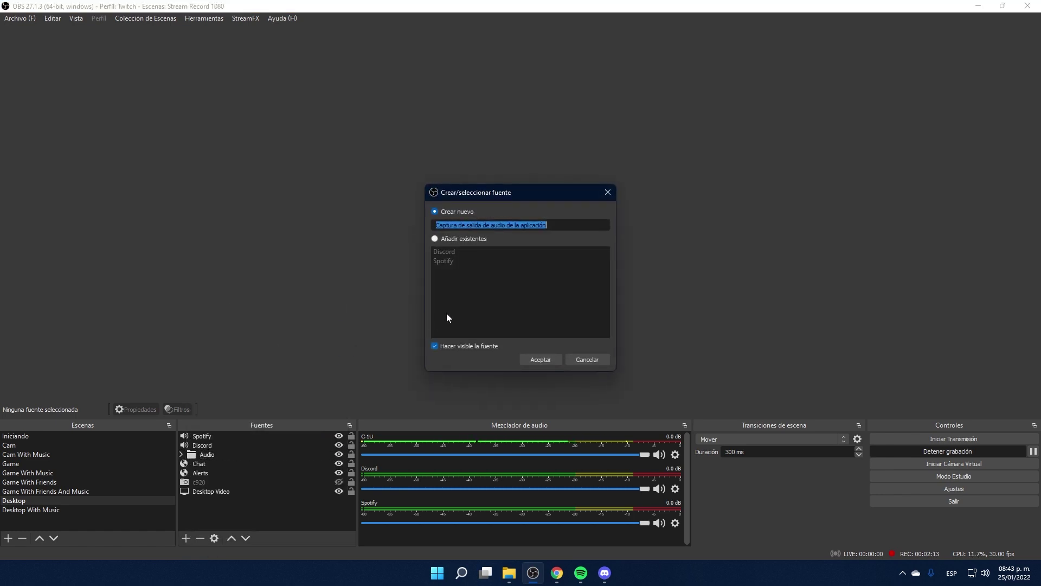
pyautogui.write('Game')
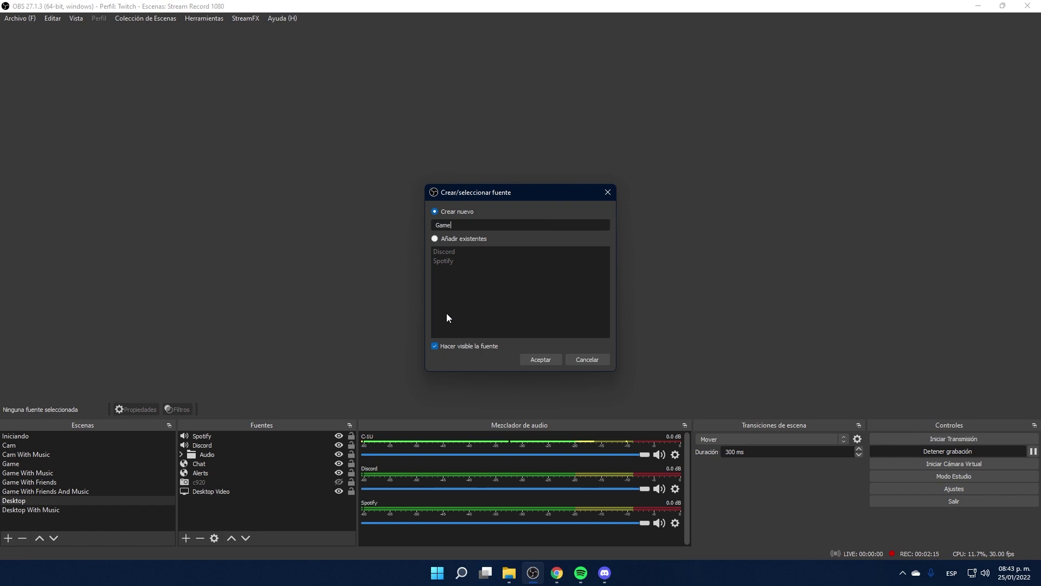
pyautogui.click(539, 361)
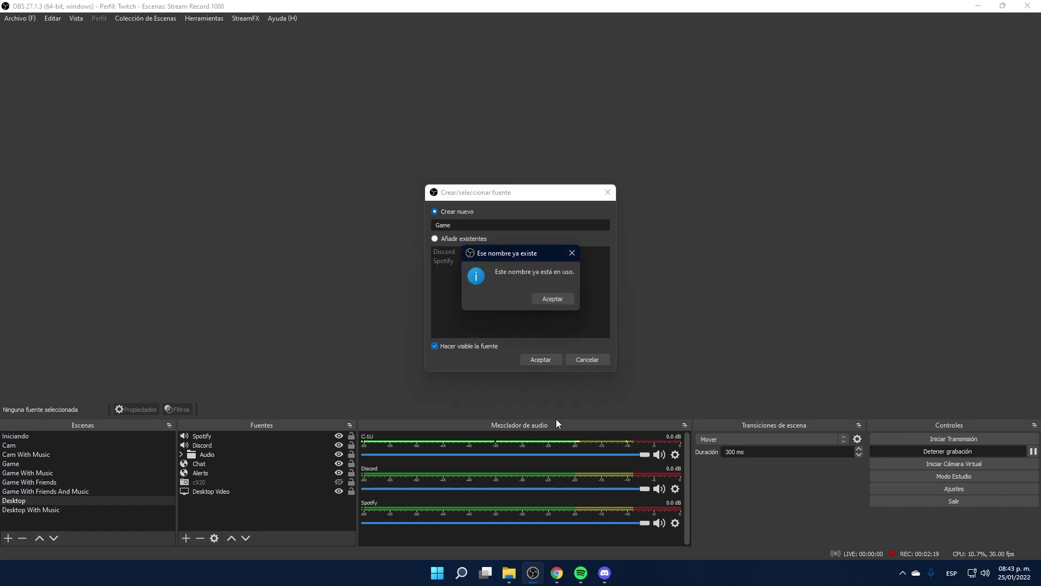
pyautogui.click(552, 297)
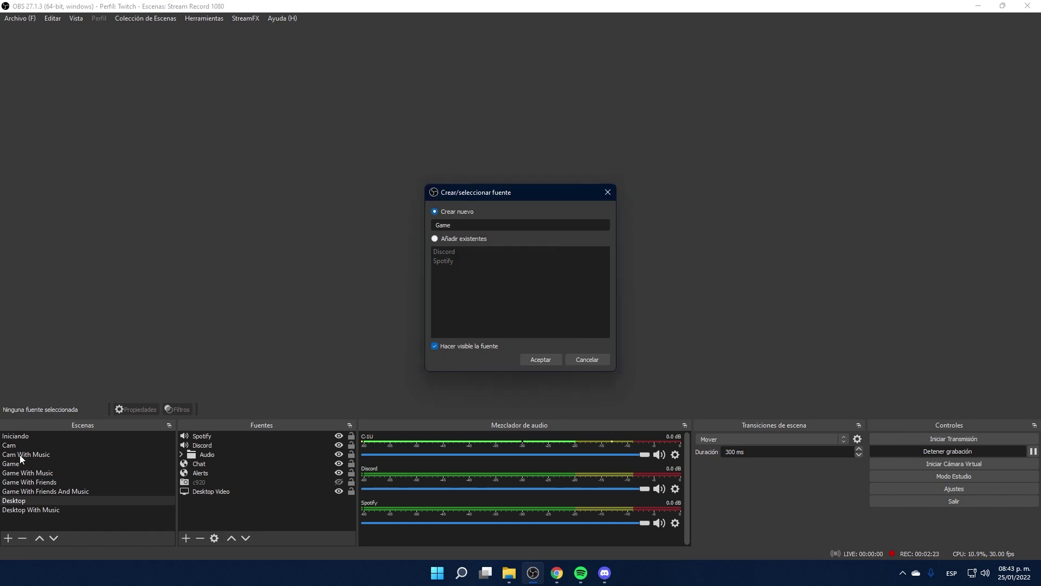
pyautogui.click(489, 224)
pyautogui.write('Audio')
pyautogui.click(545, 359)
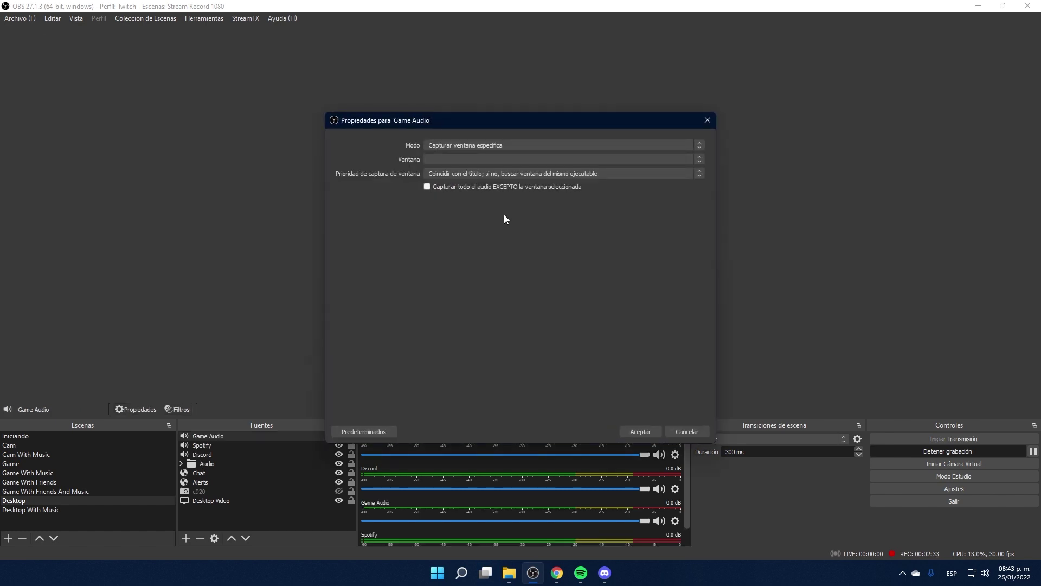
# Set the Game Audio capture mode to "Capturar la ventana en primer plano con una tecla de acceso directo" and accept the properties.
pyautogui.click(531, 144)
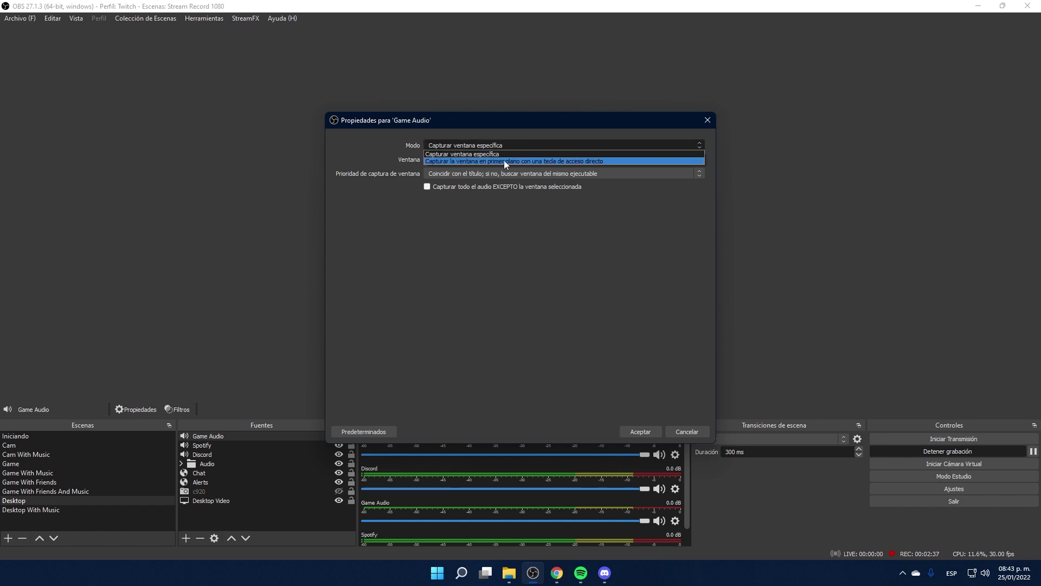
pyautogui.click(613, 162)
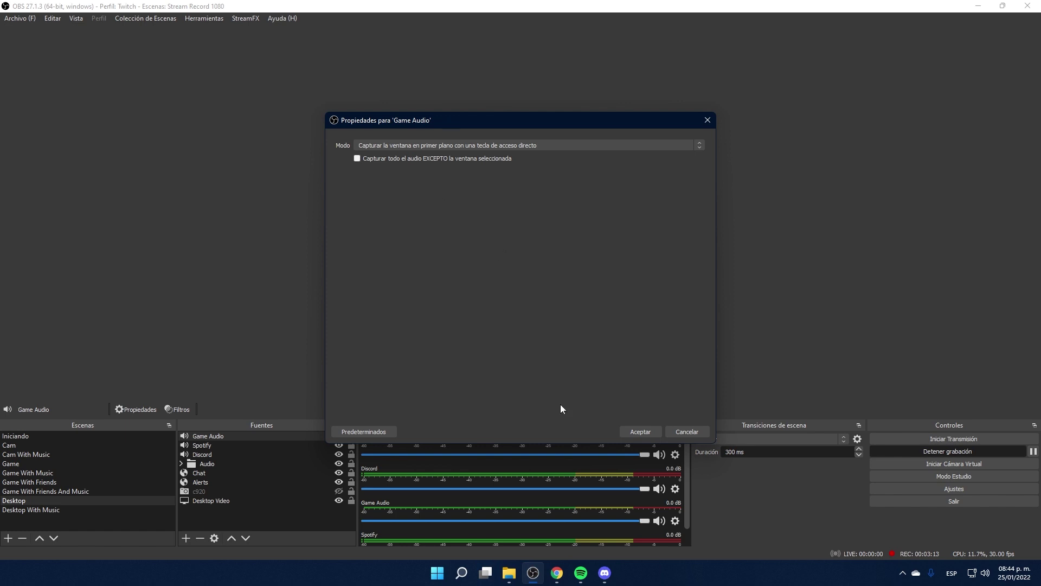
pyautogui.click(633, 431)
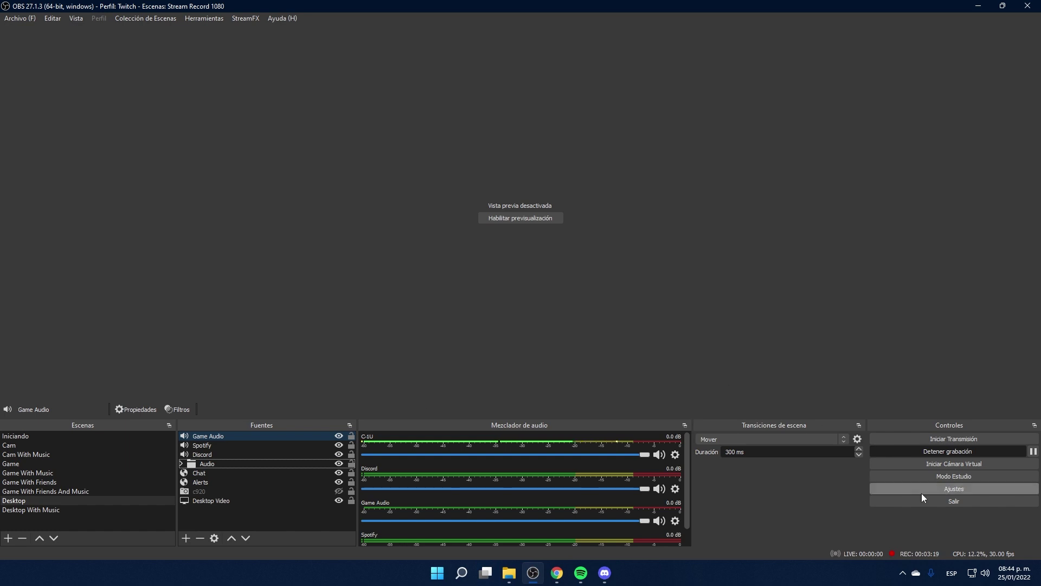
# In the hotkey settings, assign NUMERO 1 to "Capturar la ventana en primer plano" for Game Audio and apply it.
pyautogui.click(940, 491)
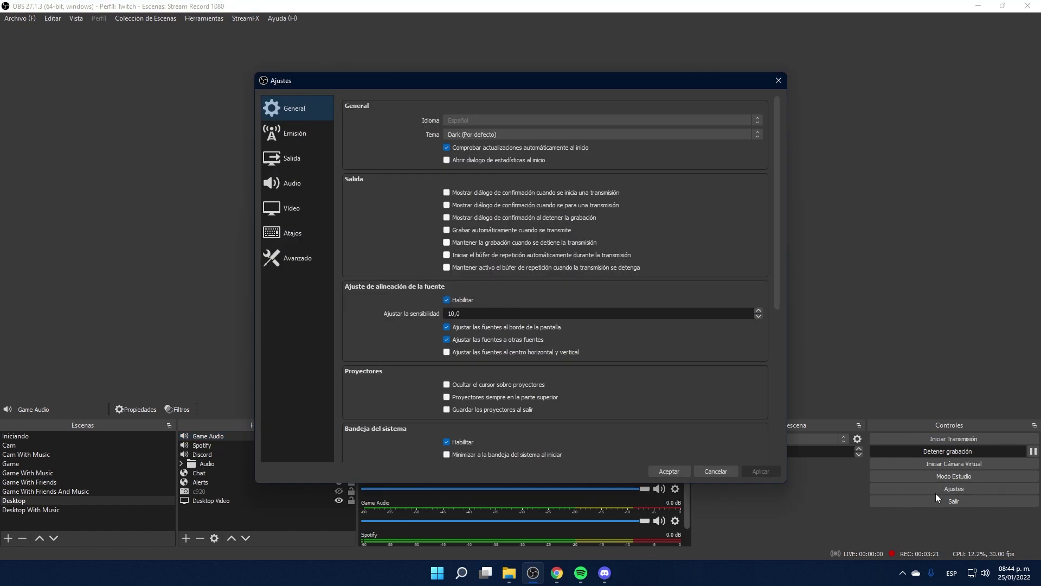
pyautogui.click(294, 242)
pyautogui.scroll(-4, 411, 252)
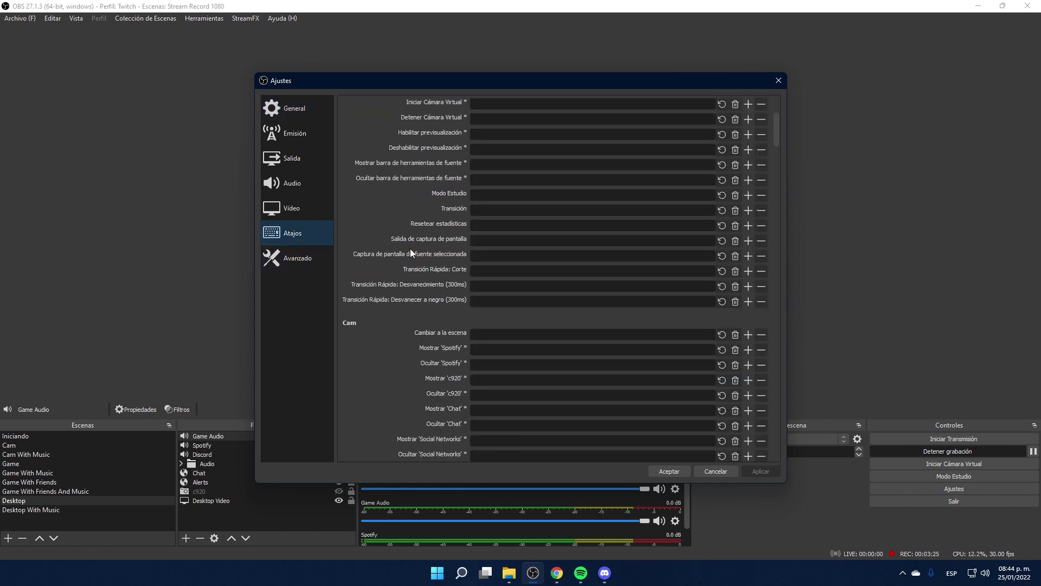
pyautogui.scroll(-10, 396, 257)
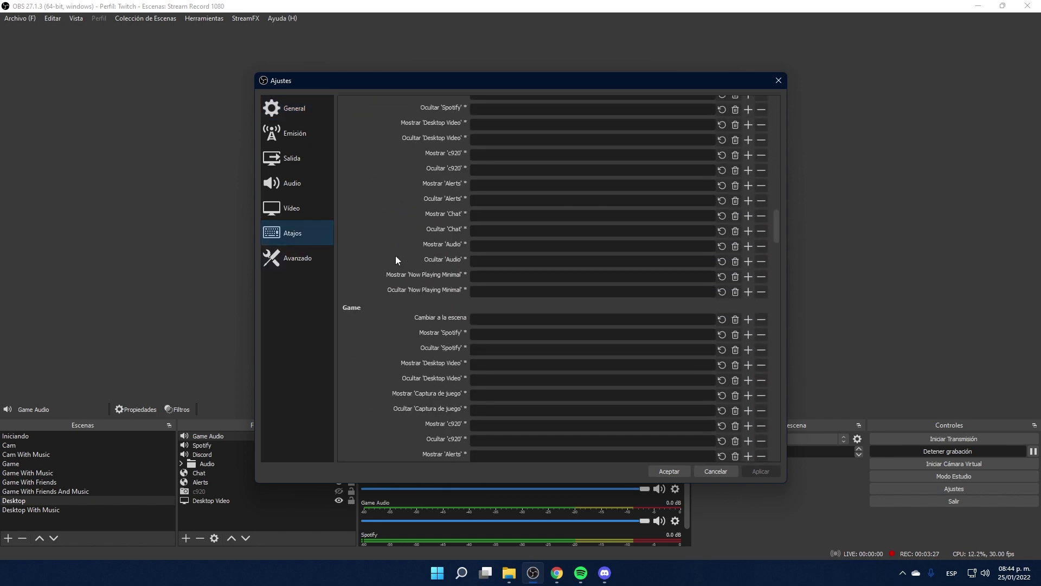
pyautogui.scroll(-15, 396, 256)
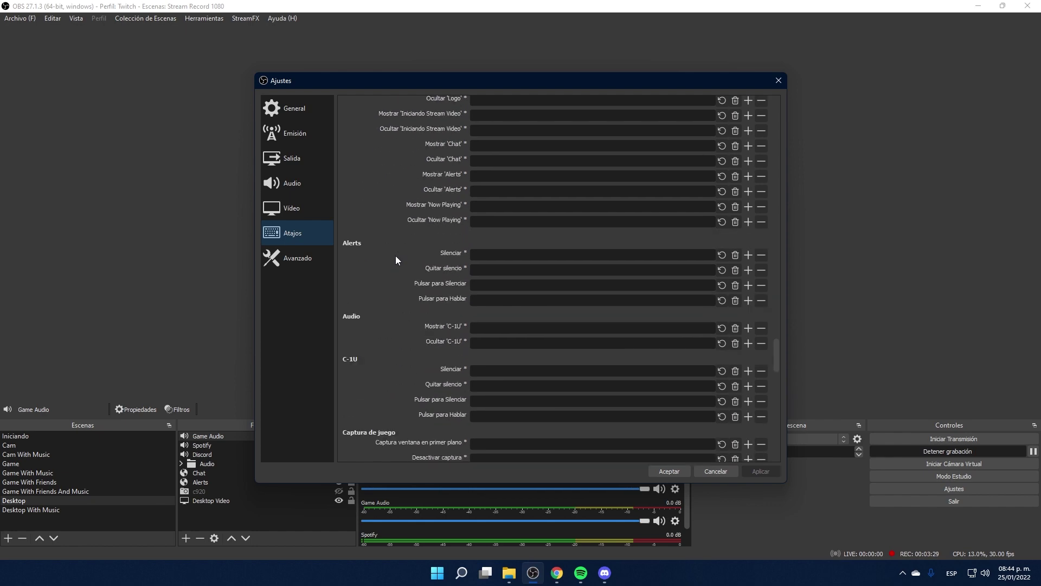
pyautogui.scroll(-15, 395, 256)
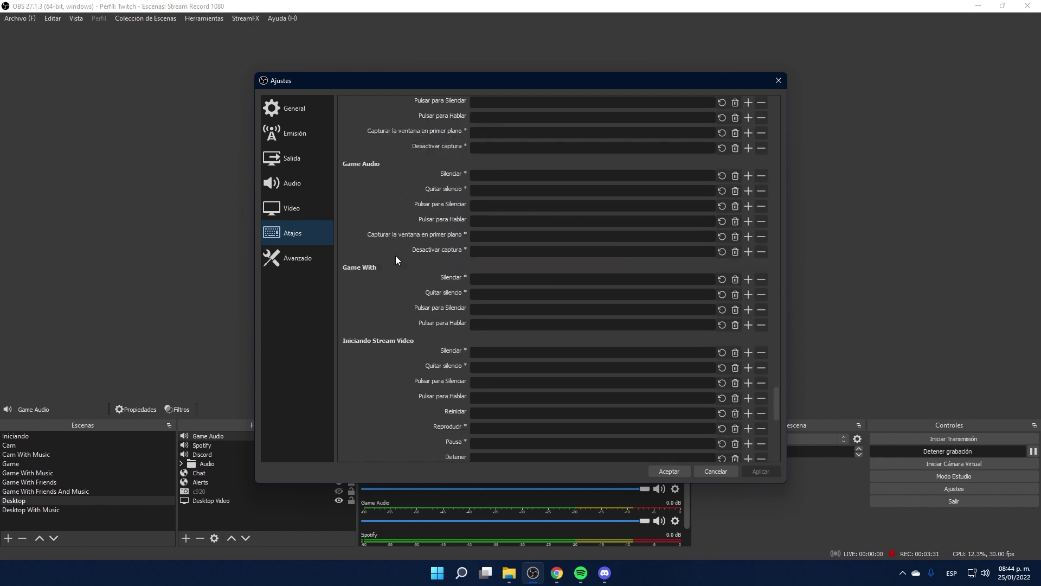
pyautogui.scroll(3, 396, 255)
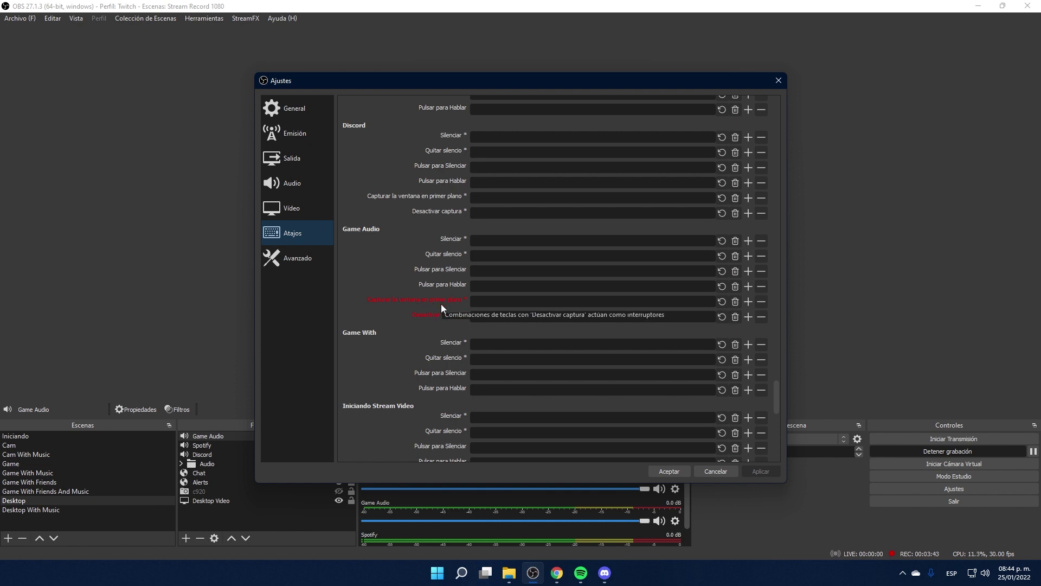
pyautogui.click(502, 302)
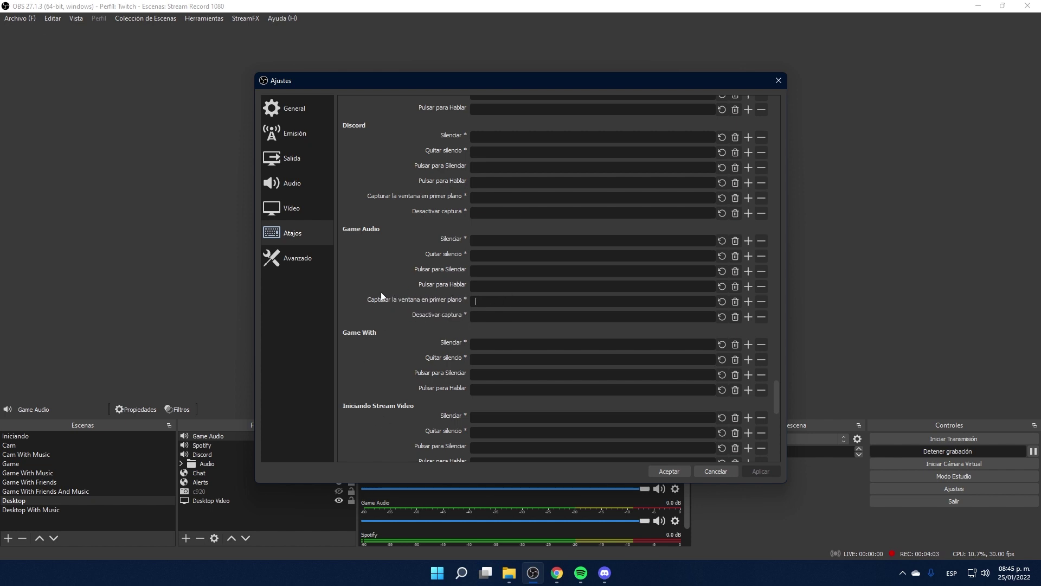
pyautogui.click(501, 302)
pyautogui.press('KP_1')
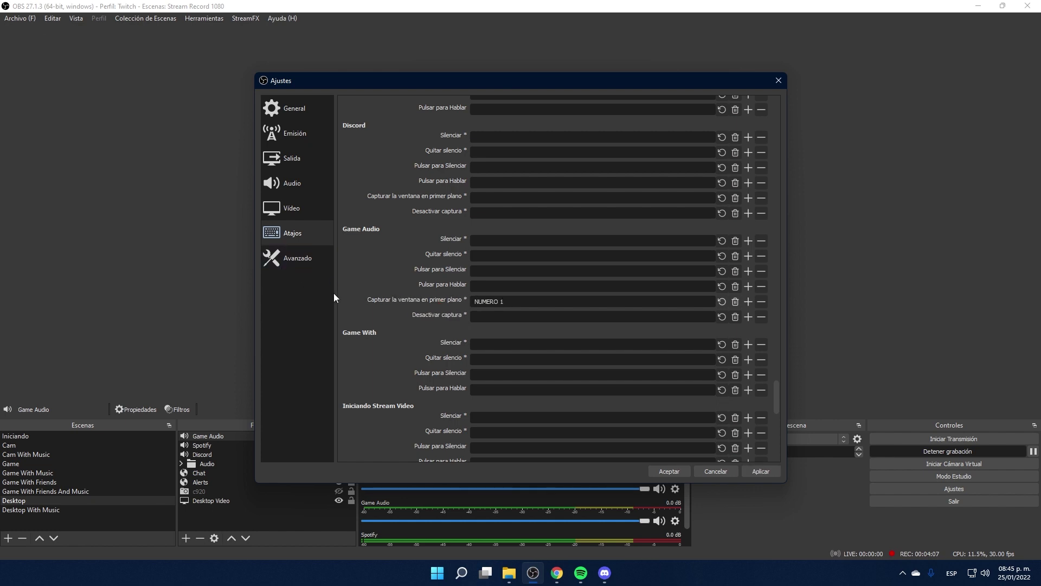
pyautogui.click(761, 470)
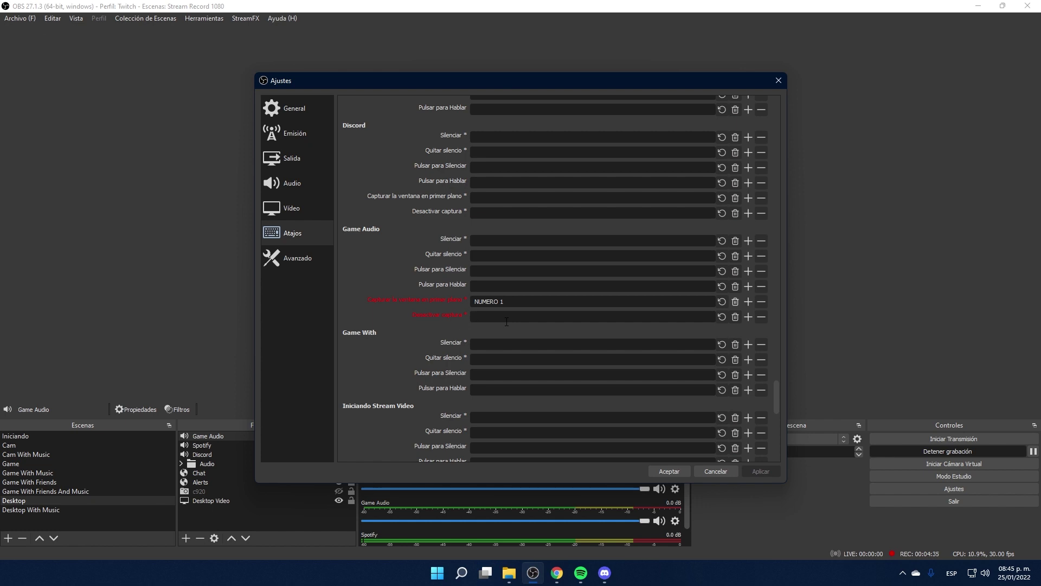
# Try NUMERO 1 as the "Desactivar captura" hotkey for Game Audio, then clear that hotkey and apply the change.
pyautogui.press('KP_1')
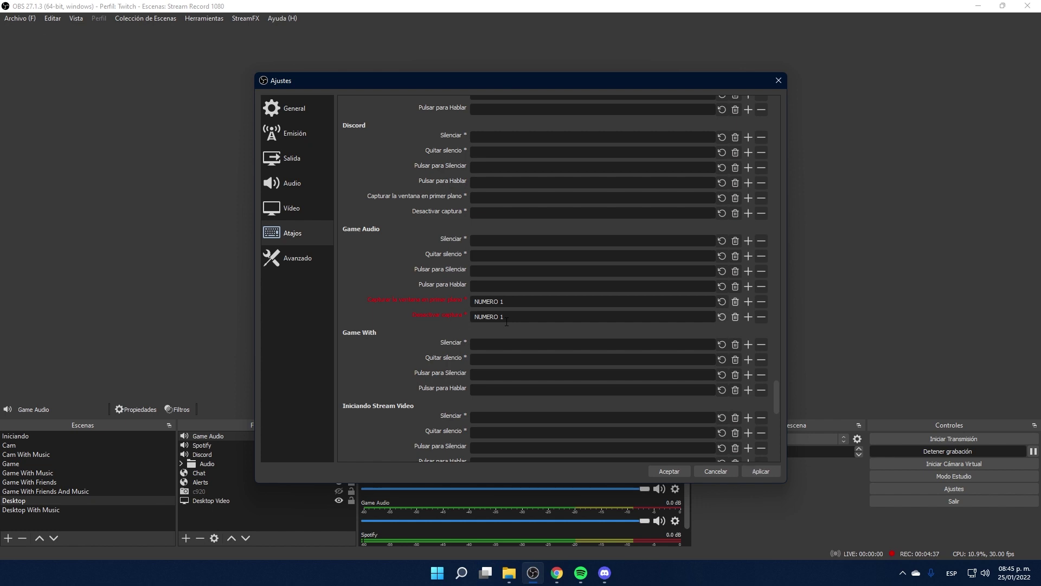
pyautogui.click(760, 471)
pyautogui.tripleClick(520, 317)
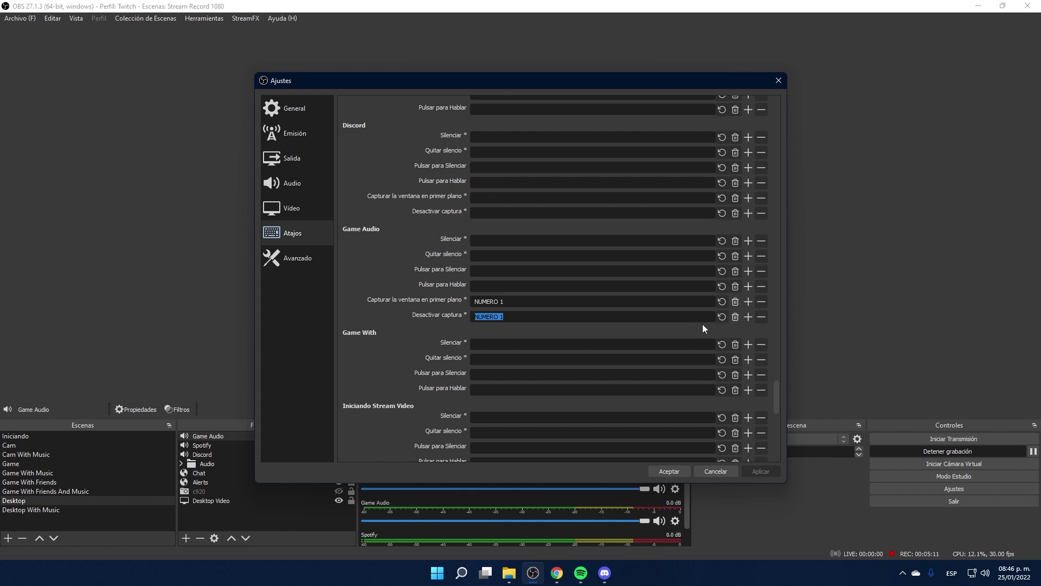
pyautogui.click(736, 319)
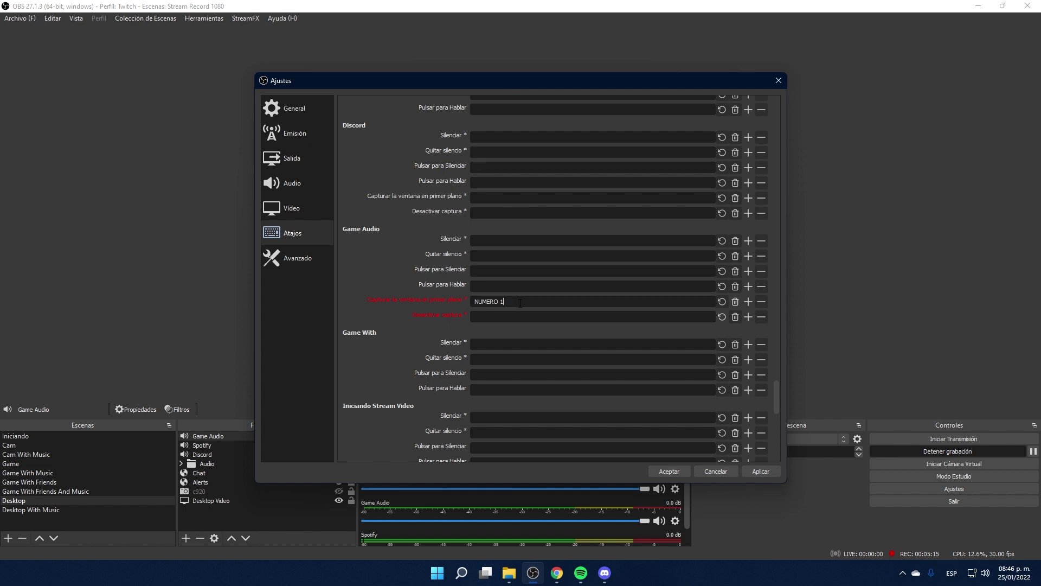
pyautogui.click(762, 471)
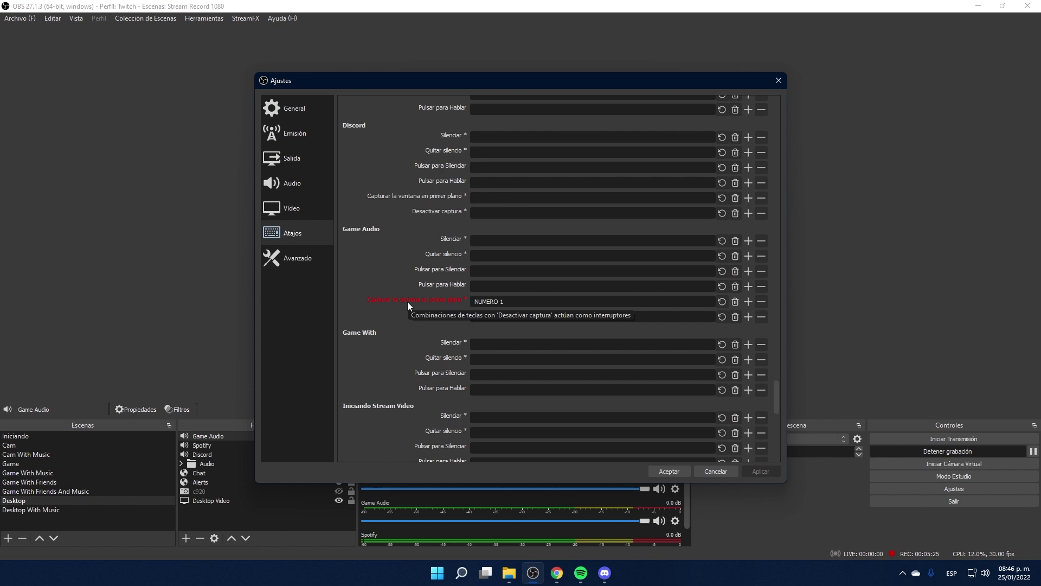
# Accept the settings and bring the Discord, Game Audio and Spotify channels into view in the audio mixer.
pyautogui.click(666, 471)
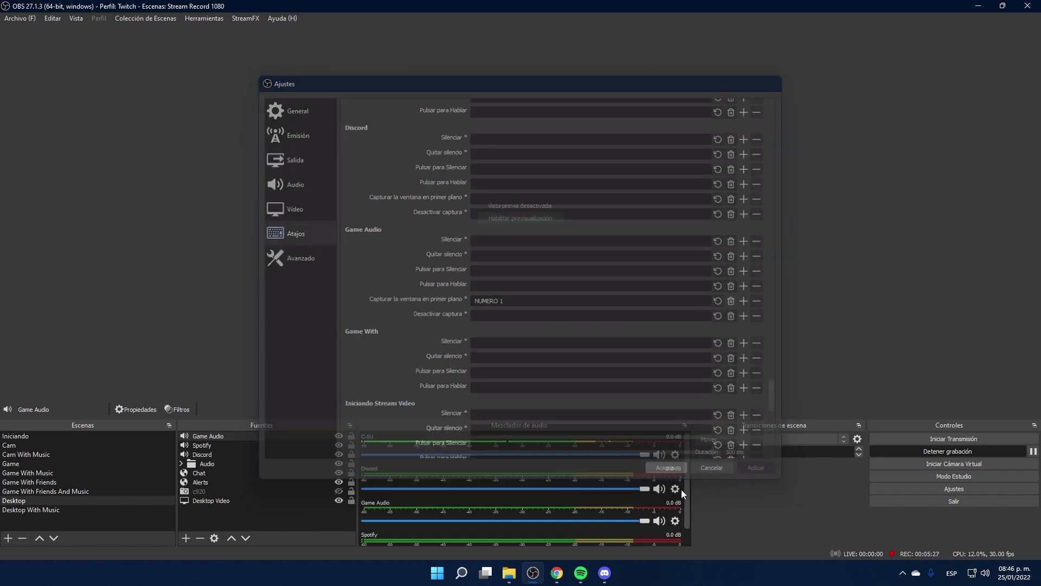
pyautogui.scroll(-2, 685, 460)
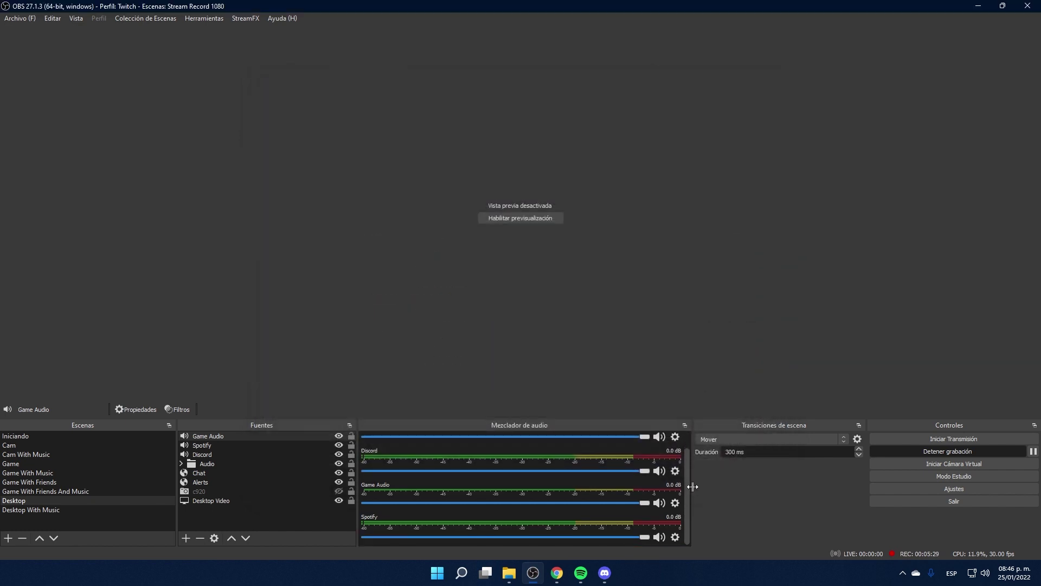